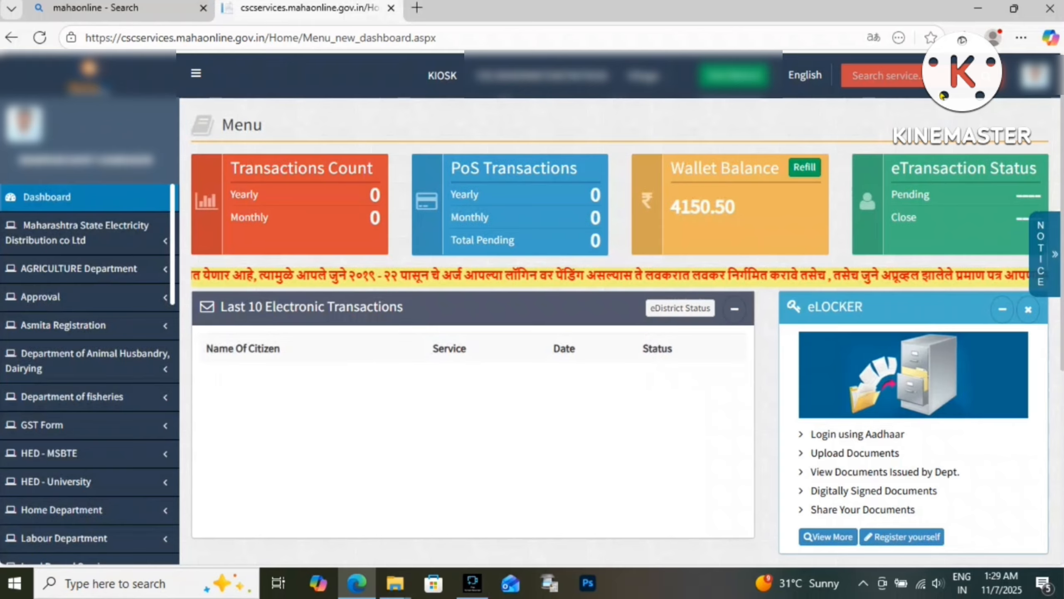
Search services for 'income certific' and open the Income certificate service
left_click(916, 76)
type("inco")
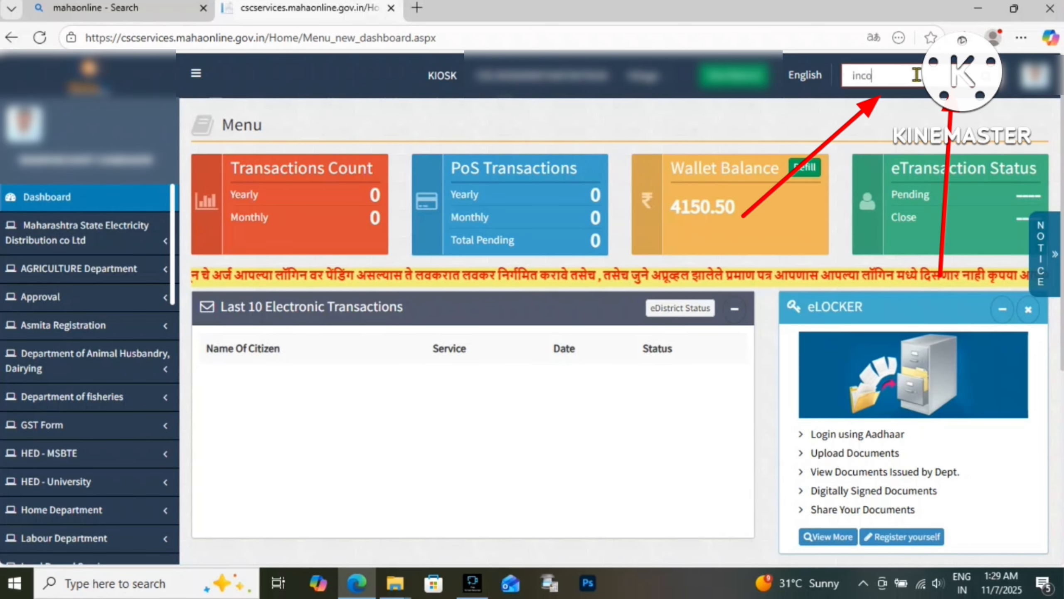
type("me cer")
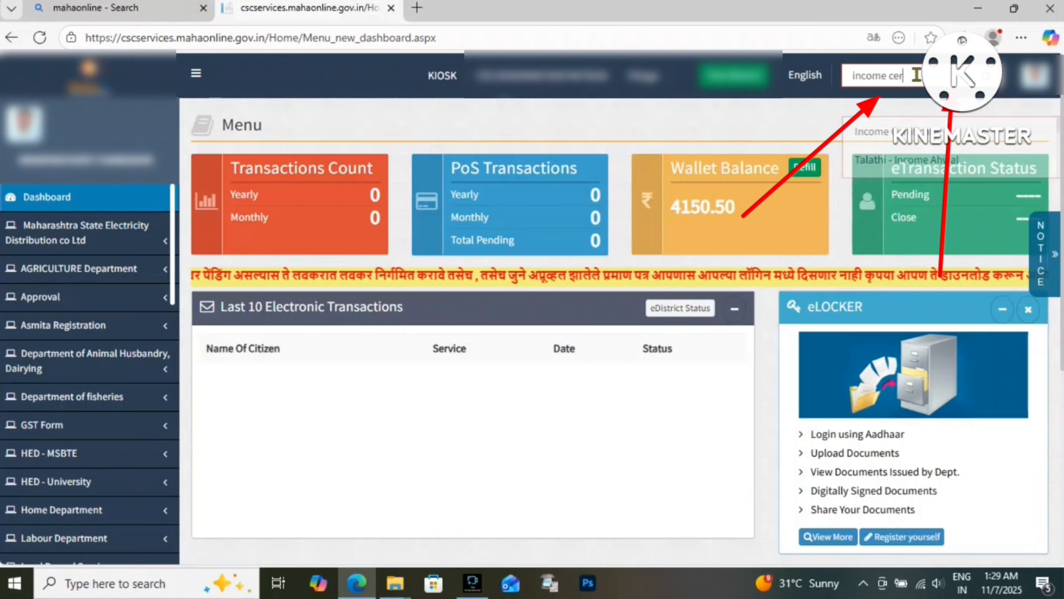
type("tific")
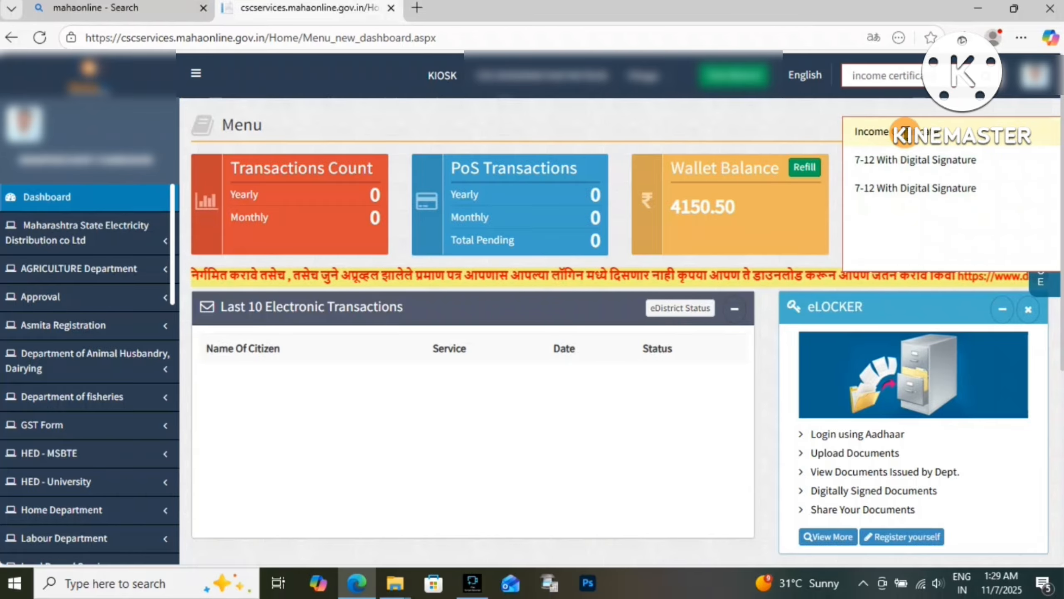
left_click(905, 133)
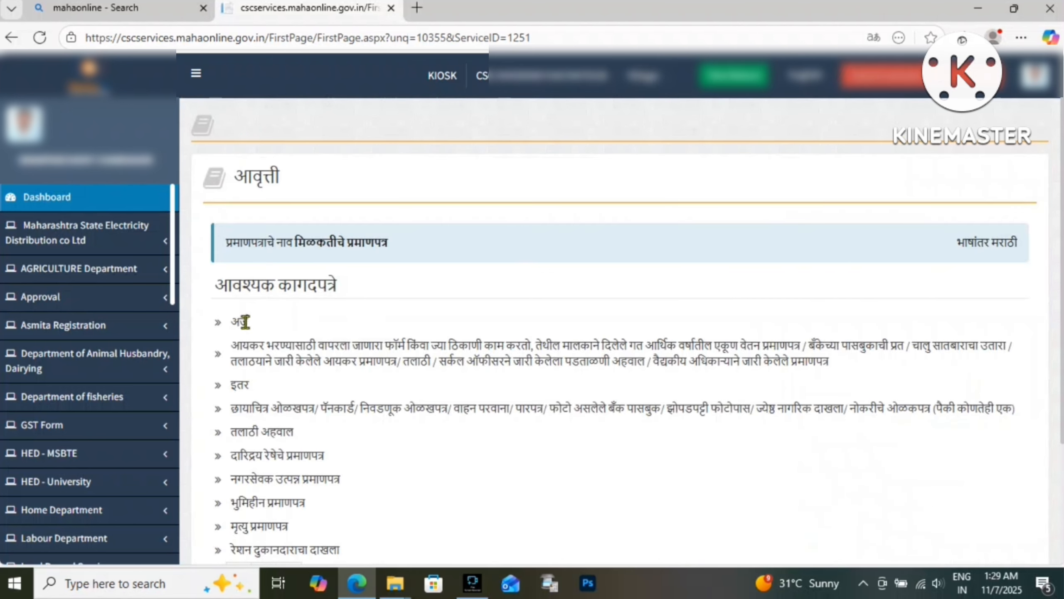
Read through the required documents list, then proceed with पुढे सुरु करा to the application form
left_click(350, 123)
double_click(238, 177)
left_click_drag(231, 286, 351, 307)
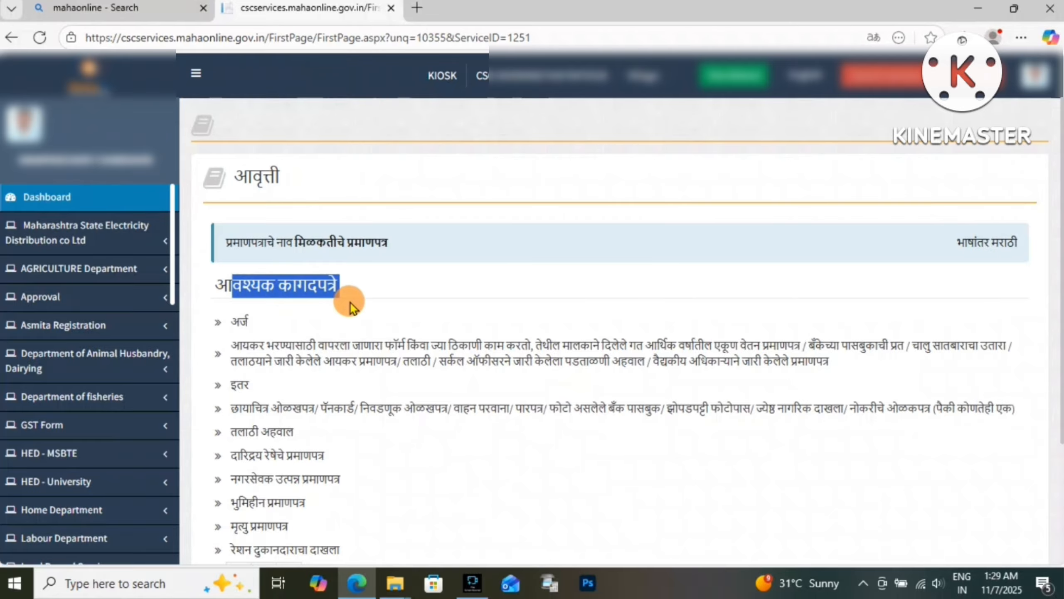
left_click(474, 317)
left_click_drag(239, 318, 373, 386)
scroll(242, 329, "down", 2)
scroll(244, 336, "down", 2)
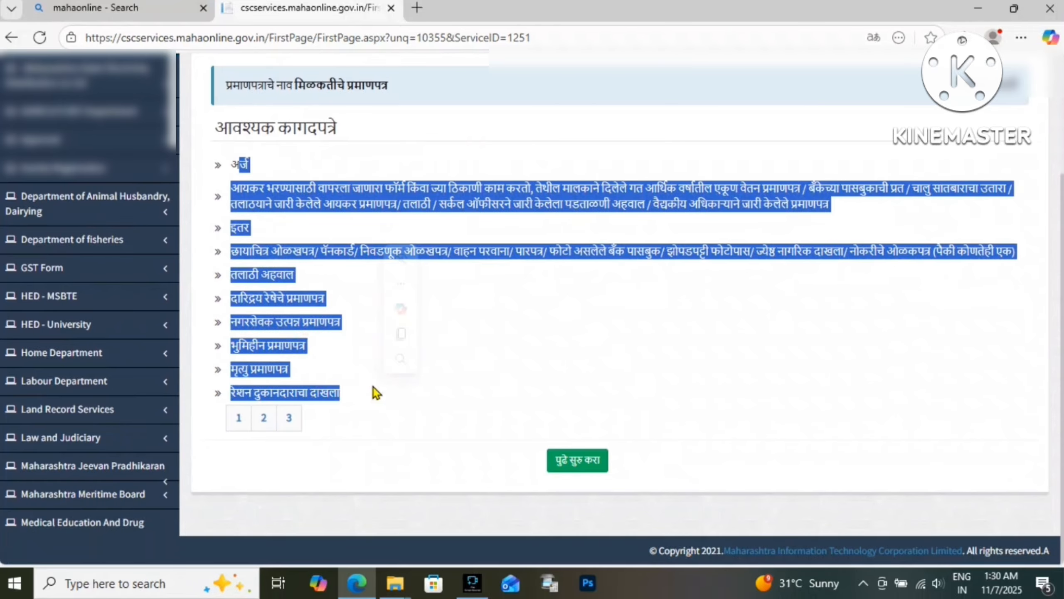
left_click(343, 445)
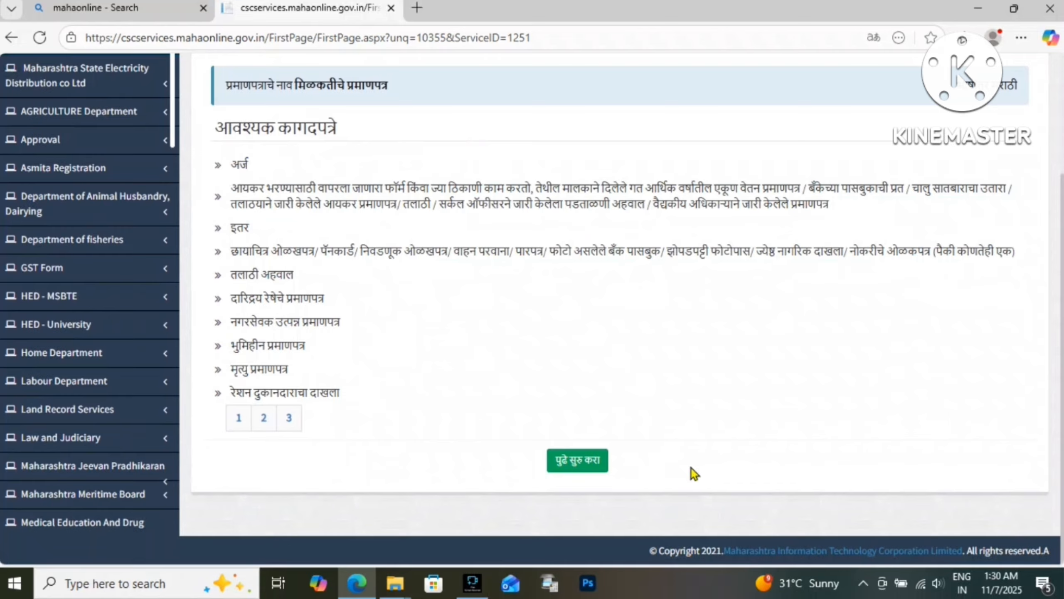
left_click(580, 461)
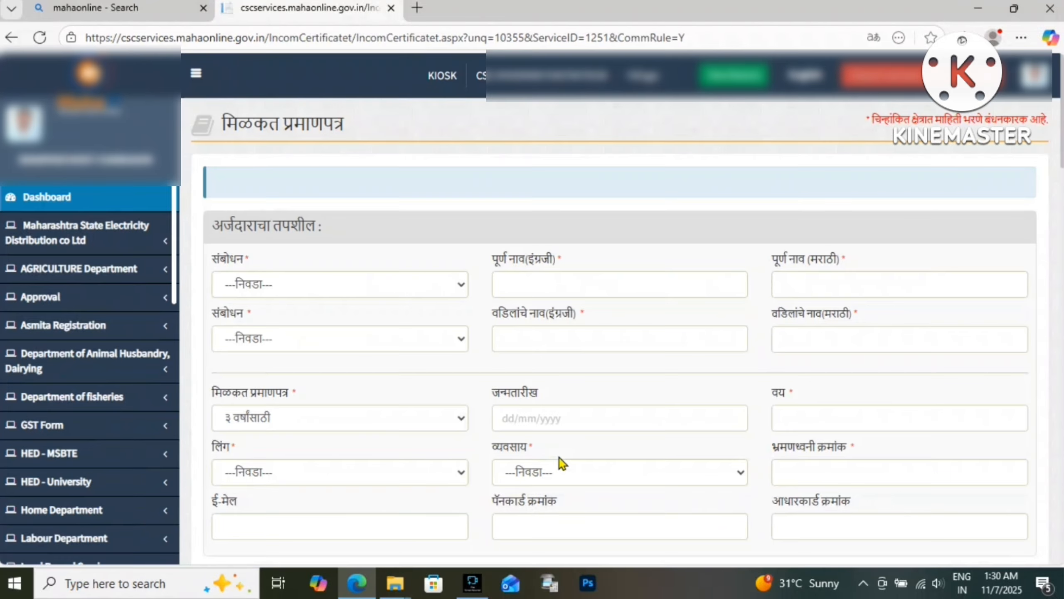
Collapse the side navigation to widen the form and open the applicant's संबोधन dropdown
left_click(196, 73)
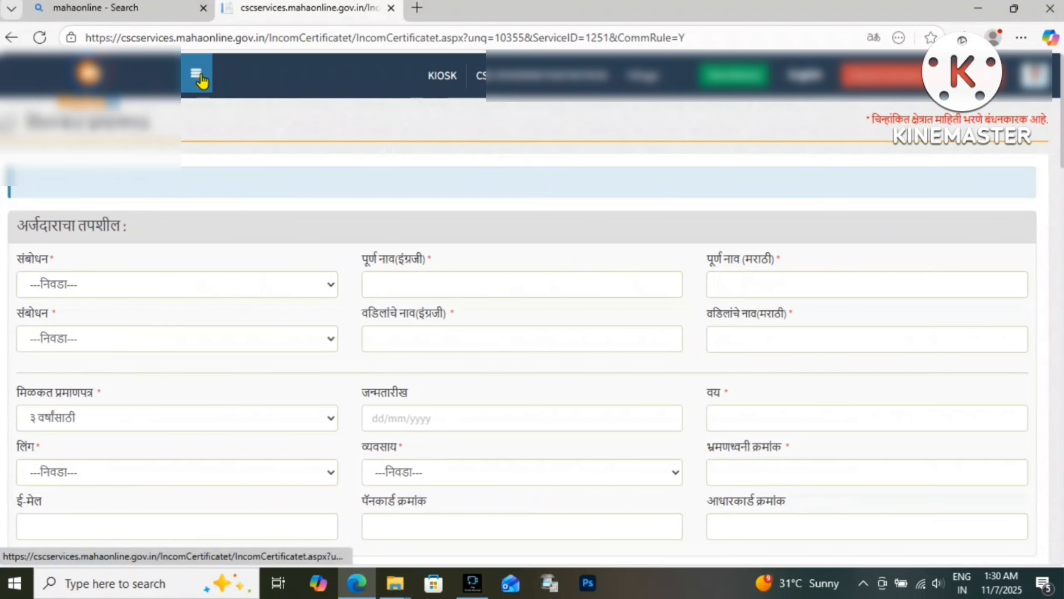
left_click_drag(37, 119, 266, 130)
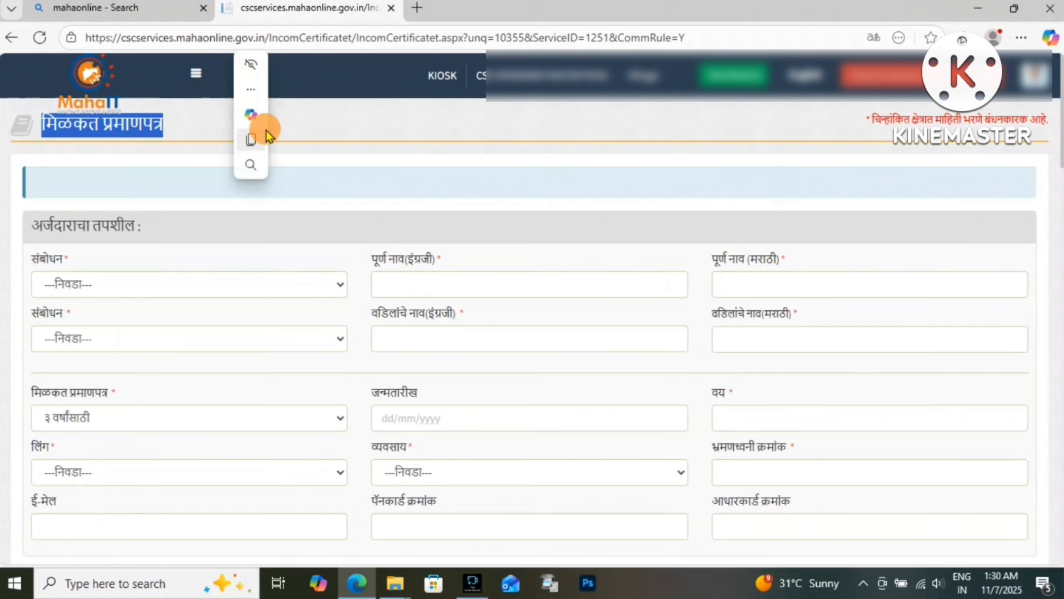
left_click(336, 137)
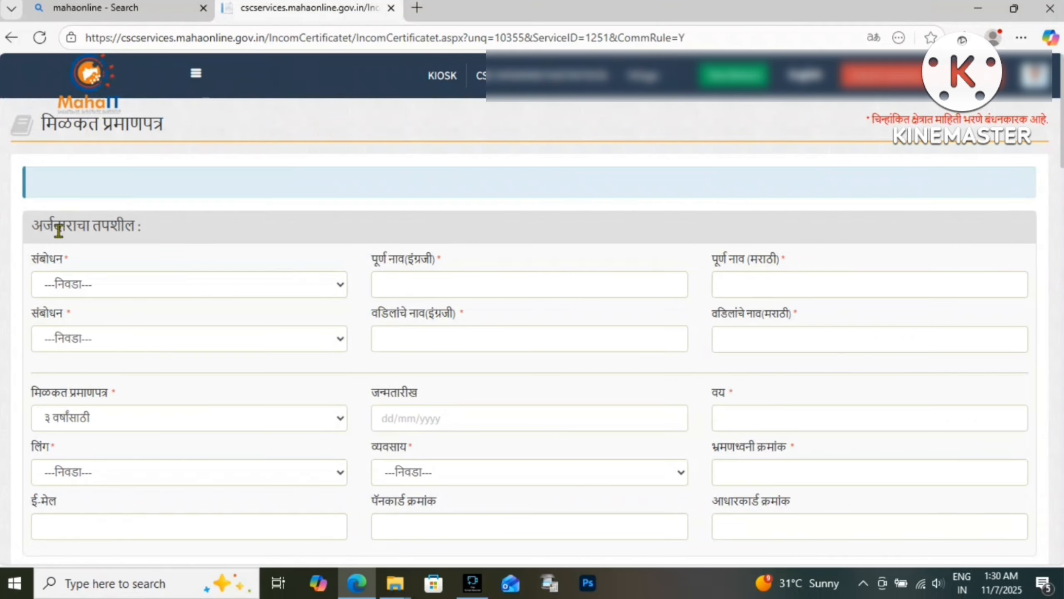
left_click_drag(57, 226, 174, 228)
left_click_drag(39, 256, 88, 278)
left_click(89, 280)
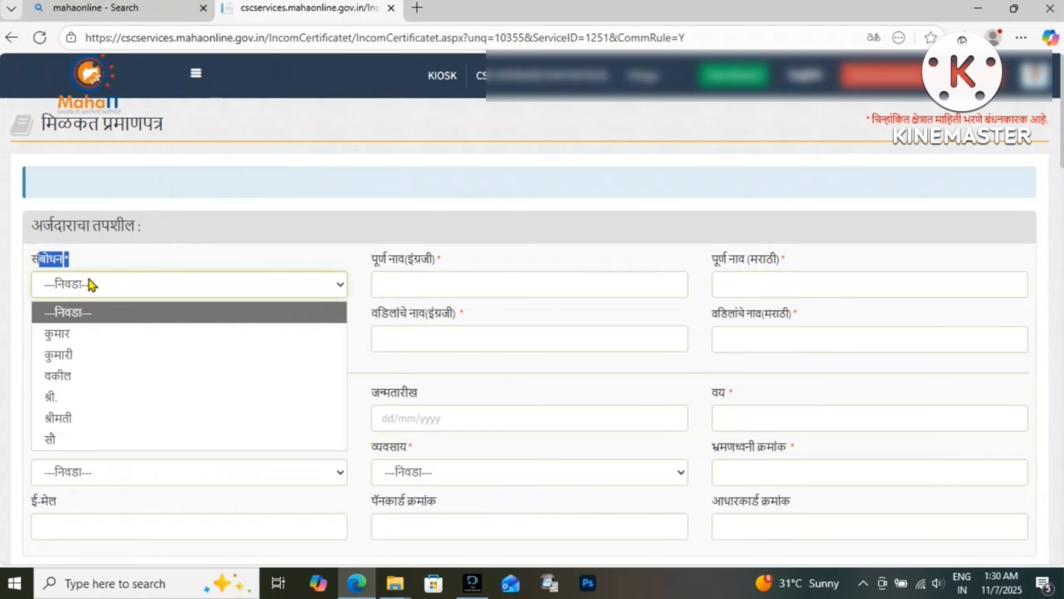
Set the applicant's salutation to श्री. and enter the applicant's full name in English and Marathi
left_click(72, 402)
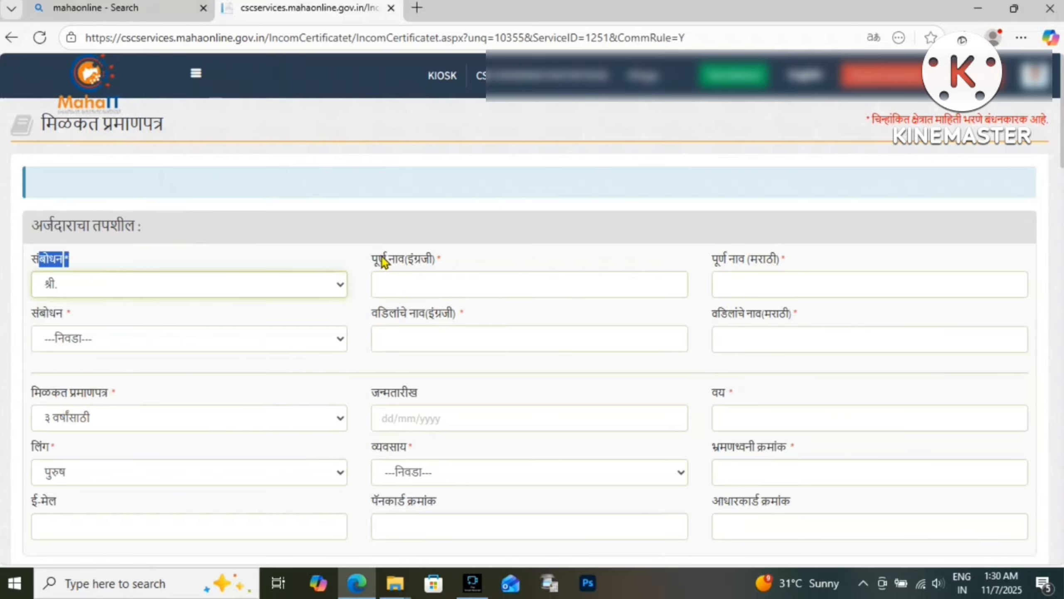
left_click_drag(371, 259, 475, 266)
left_click(411, 291)
key("F11")
type("Mahesh")
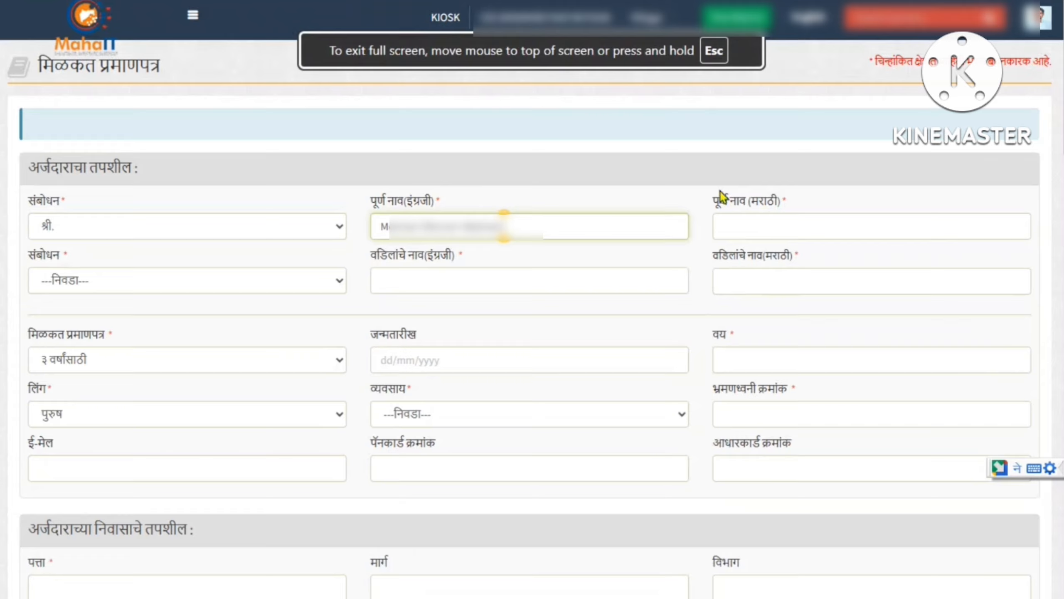
left_click_drag(718, 201, 824, 201)
left_click(777, 221)
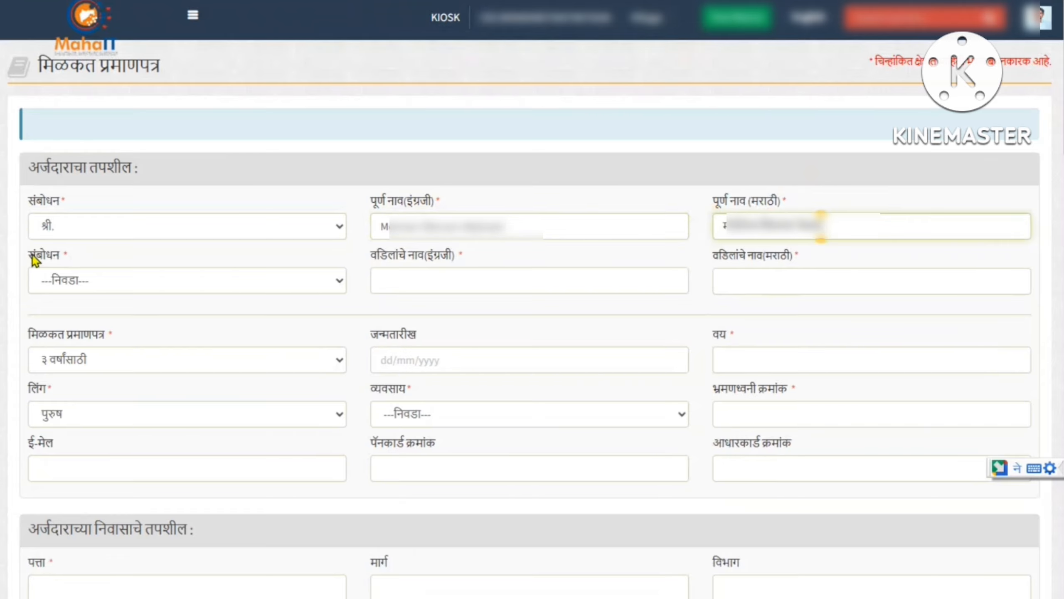
Set the father's salutation to श्री. and enter the father's name in English and Marathi
left_click_drag(33, 255, 67, 254)
left_click(67, 282)
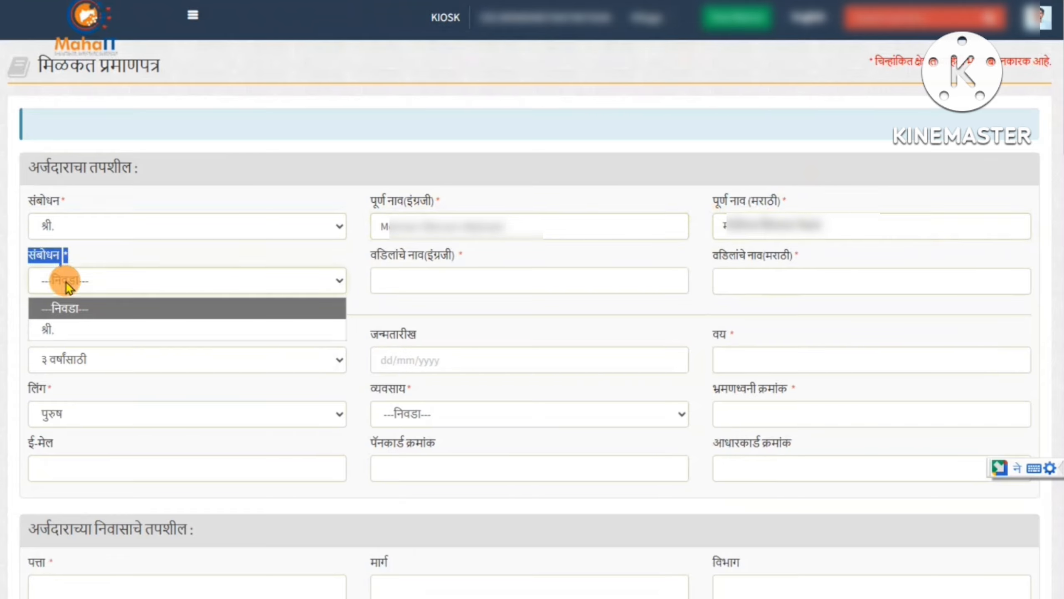
left_click(57, 330)
left_click(395, 244)
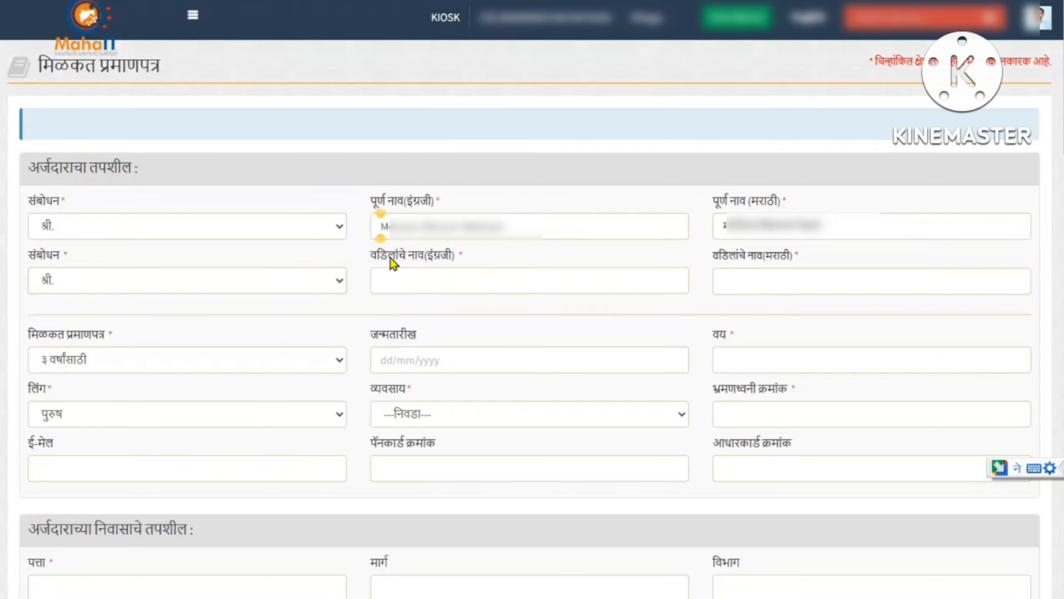
left_click_drag(372, 255, 474, 257)
left_click(405, 289)
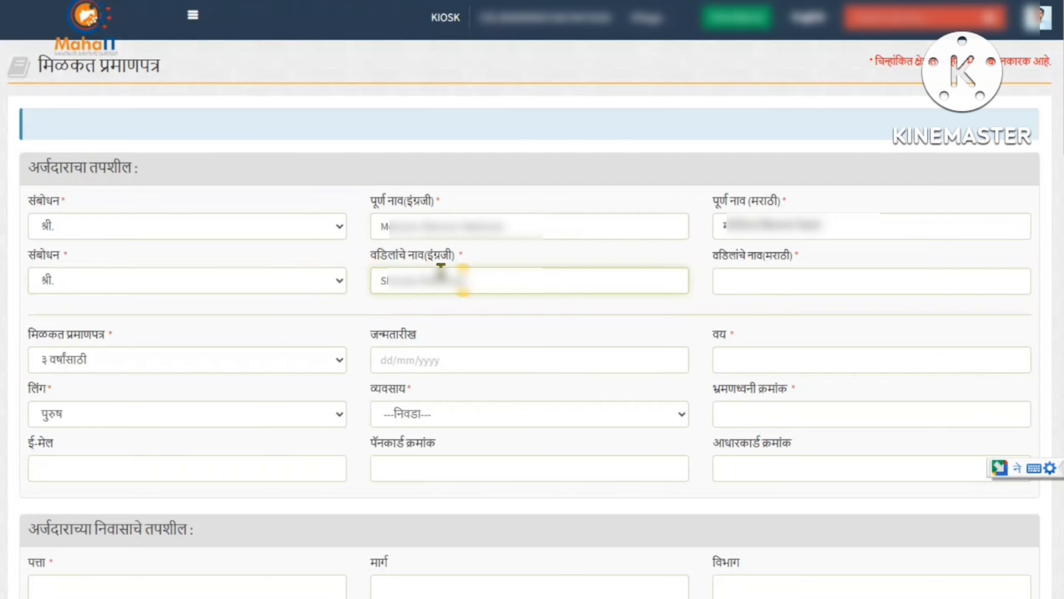
left_click_drag(725, 250, 759, 278)
left_click(736, 283)
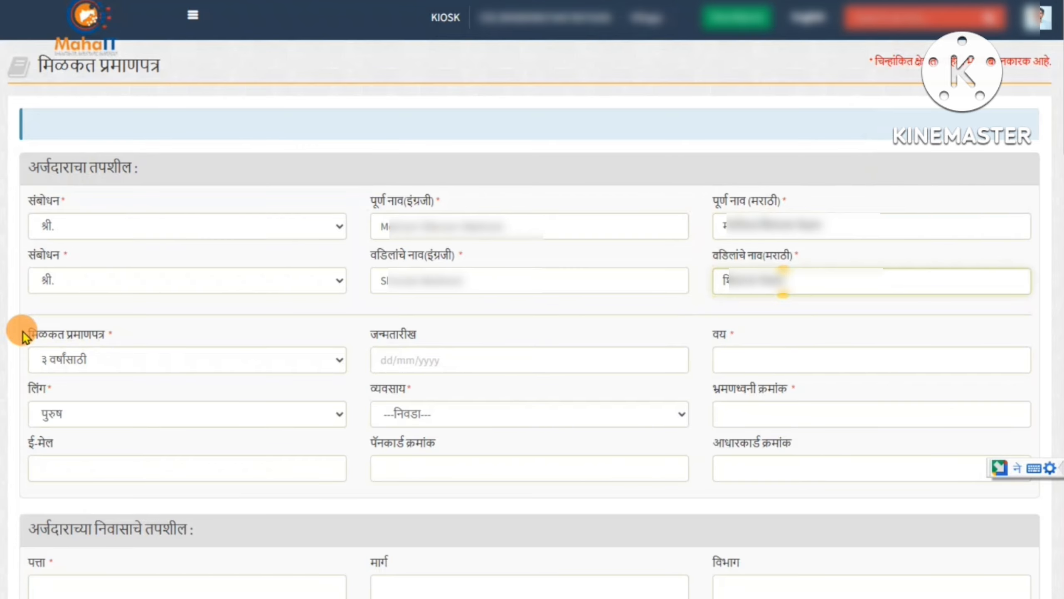
Check the certificate period options and move on to the date of birth field
left_click_drag(23, 331, 98, 335)
left_click(109, 354)
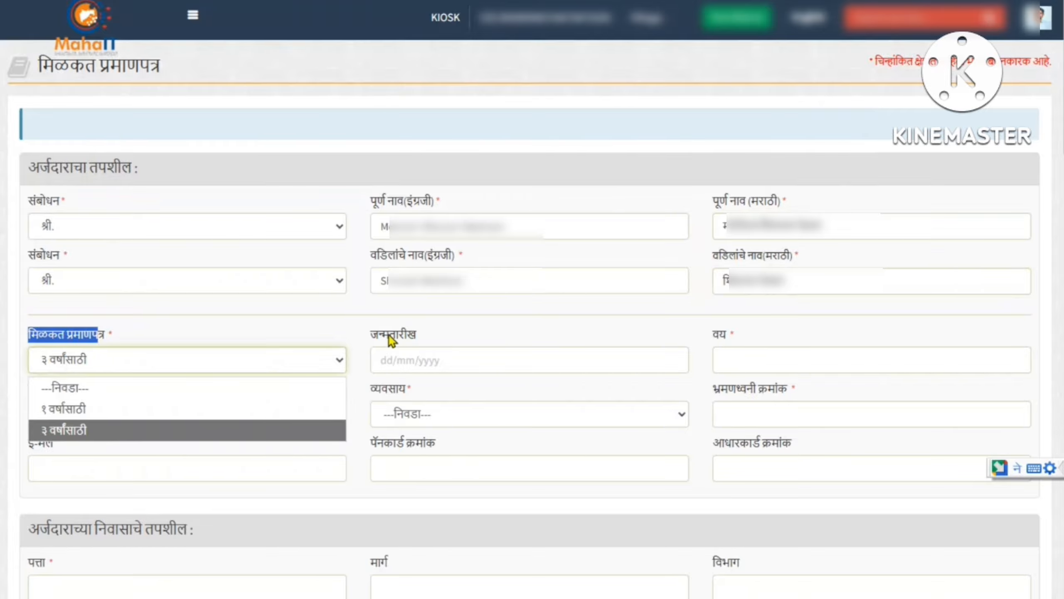
left_click_drag(375, 335, 400, 337)
Open the date of birth calendar and enter the applicant's age as 50
left_click(416, 359)
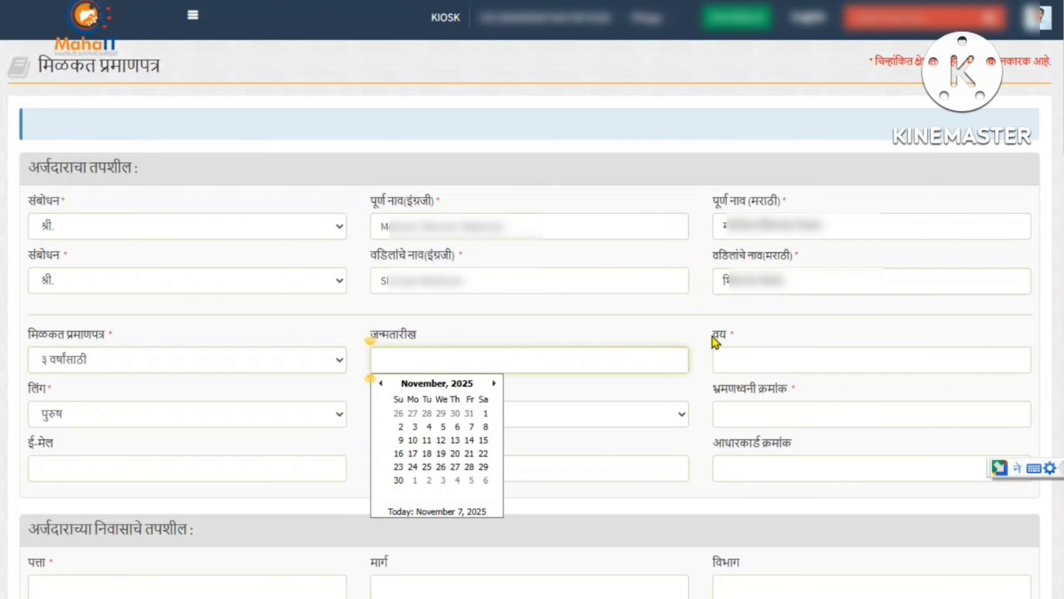
left_click(734, 344)
type("50")
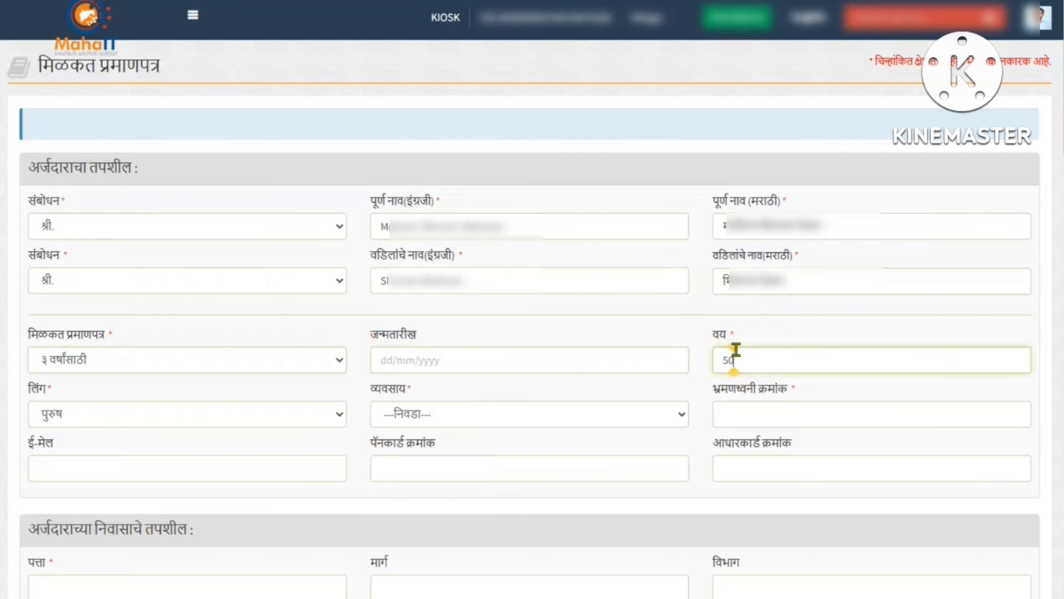
left_click_drag(27, 383, 96, 415)
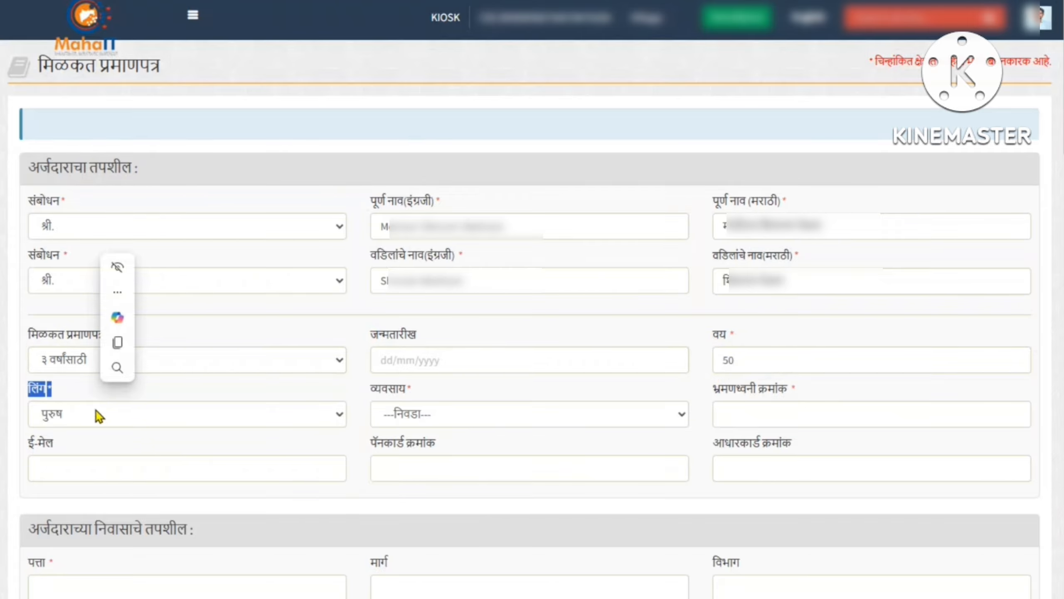
left_click_drag(30, 202, 72, 199)
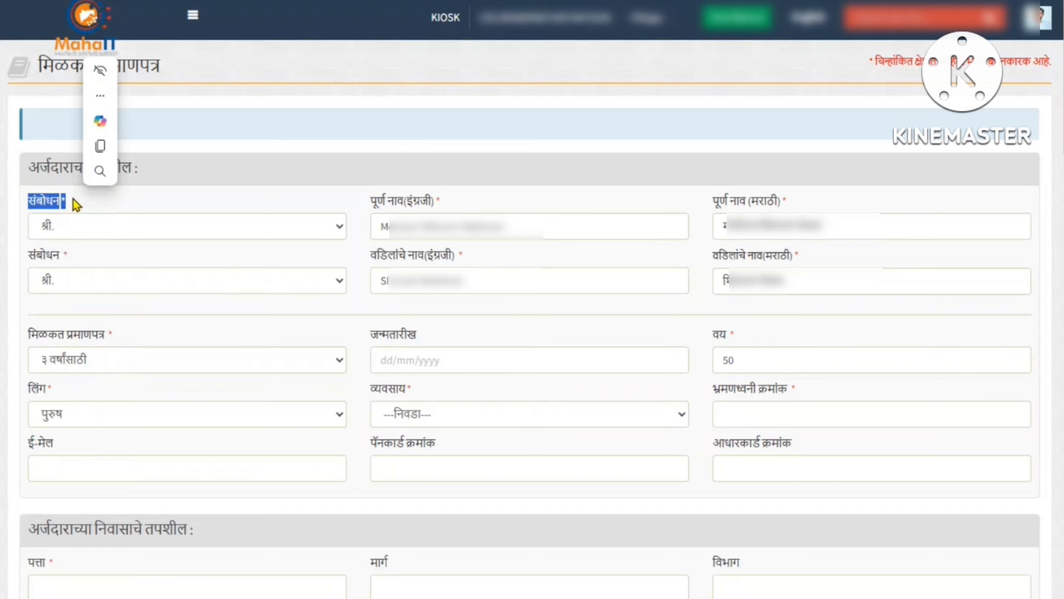
Choose शेतकरी as the occupation and enter the applicant's mobile number
left_click_drag(369, 387, 405, 388)
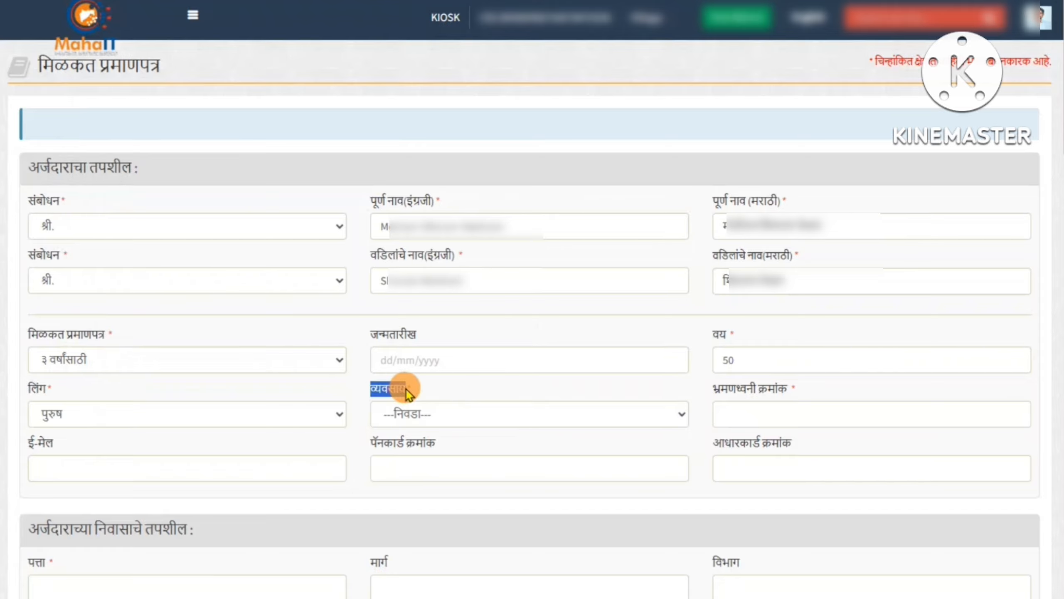
left_click(417, 413)
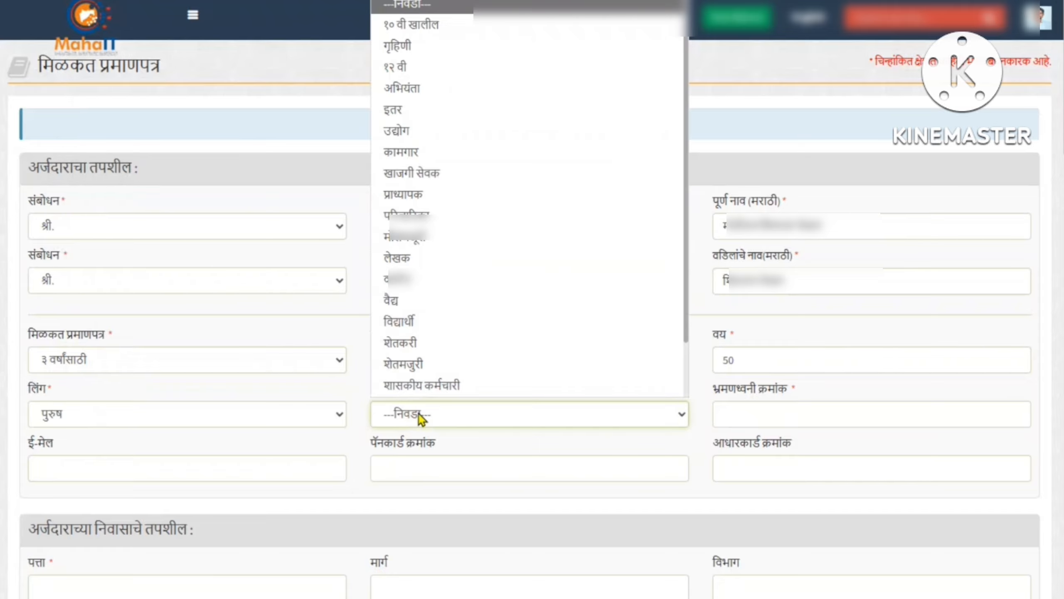
left_click(434, 348)
left_click_drag(720, 389, 803, 402)
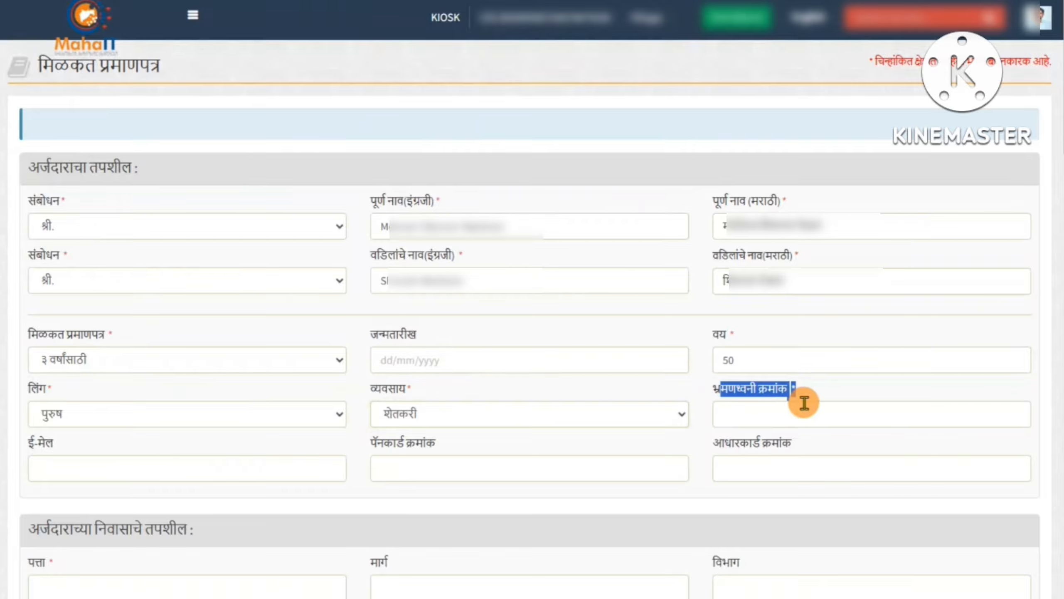
left_click(757, 415)
type("90XXXXXXXX")
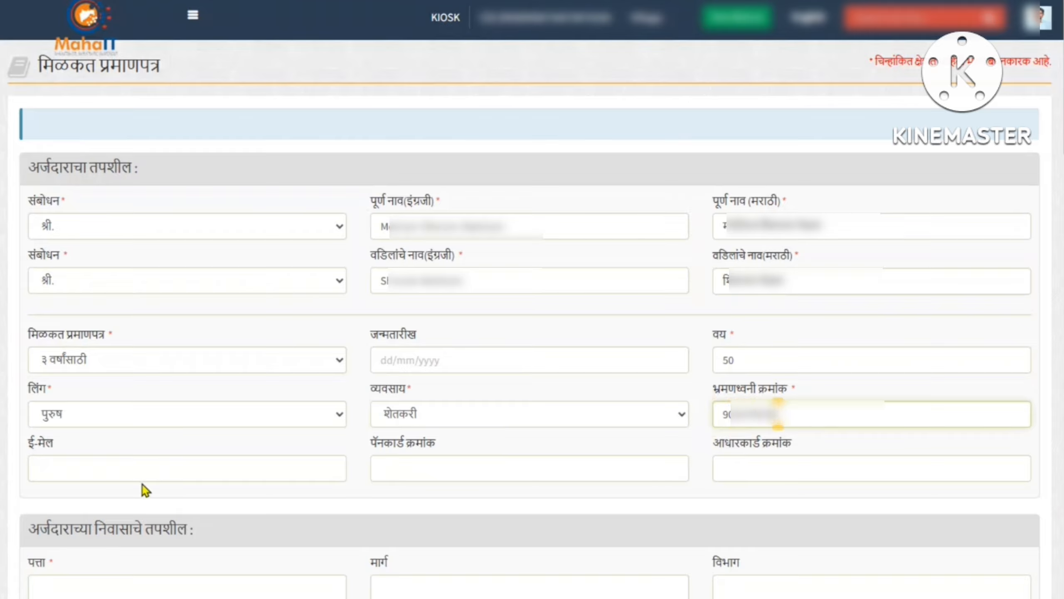
left_click_drag(34, 443, 88, 445)
left_click_drag(382, 451, 451, 447)
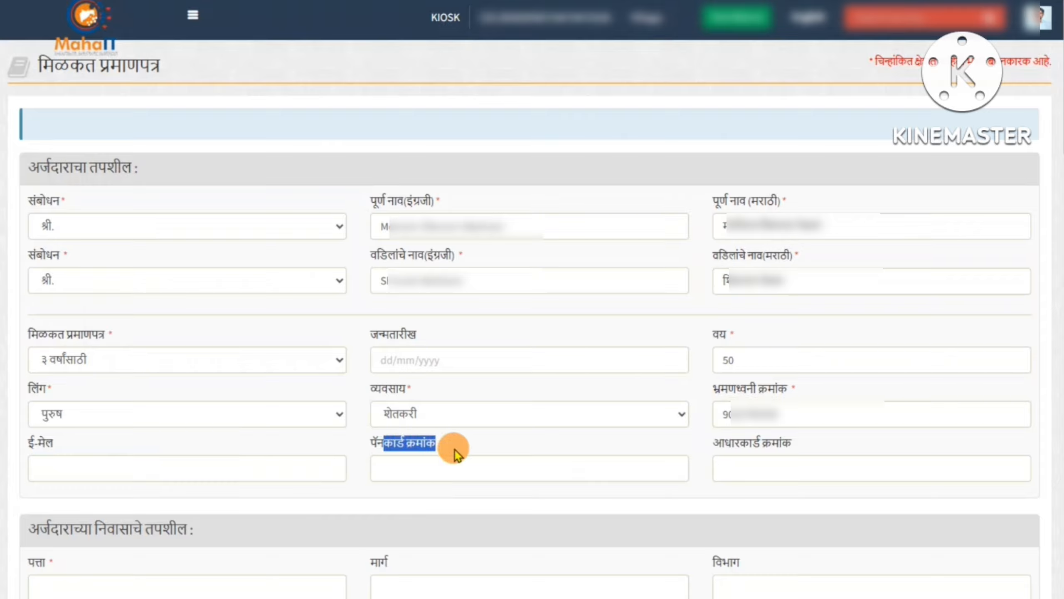
left_click_drag(734, 445, 823, 442)
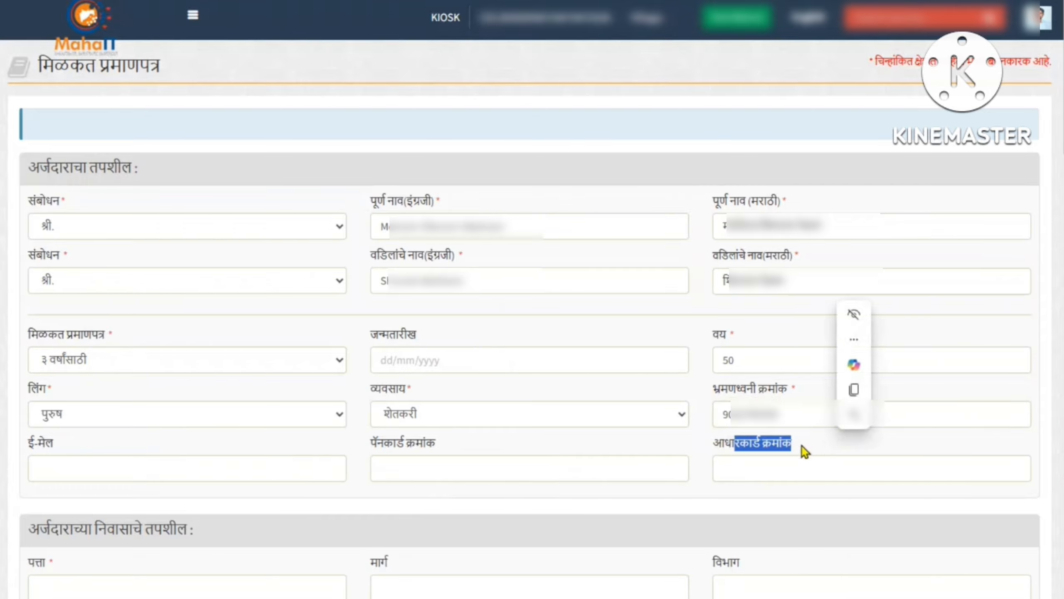
left_click(808, 440)
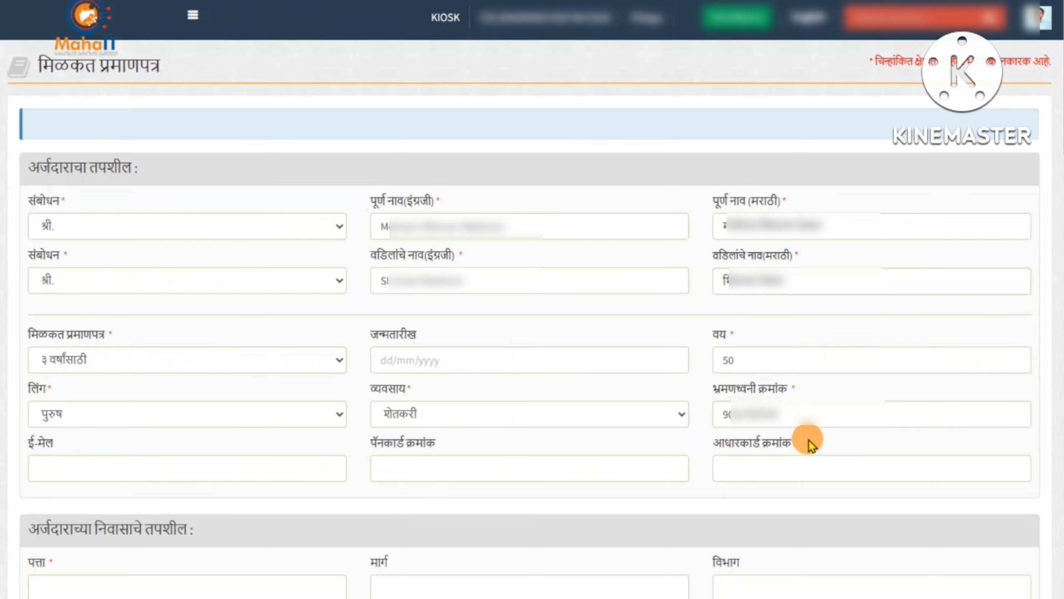
scroll(809, 440, "down", 10)
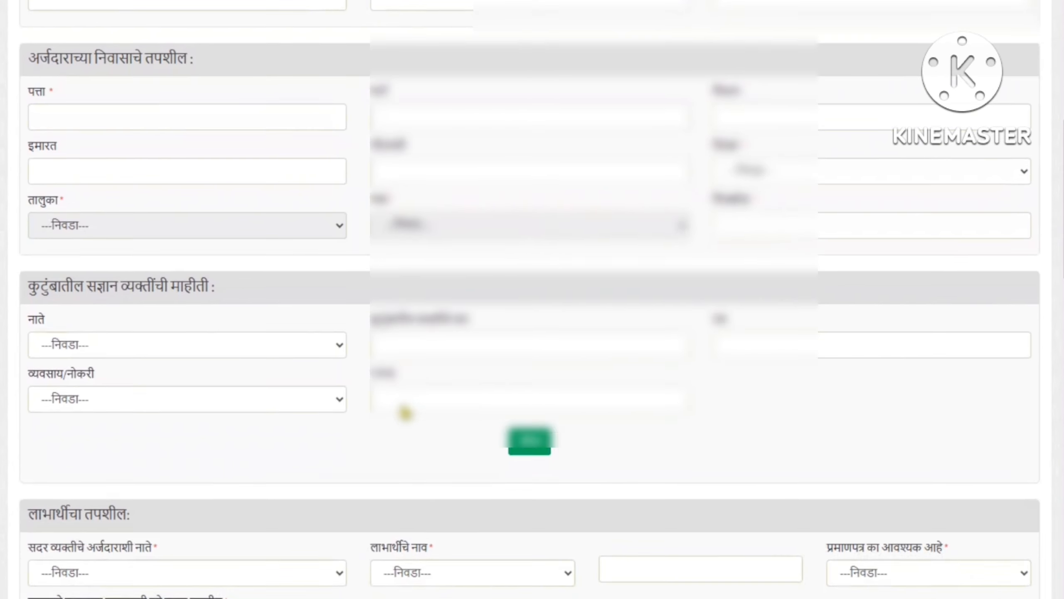
Enter the applicant's residence address in the पत्ता field
left_click_drag(28, 57, 191, 61)
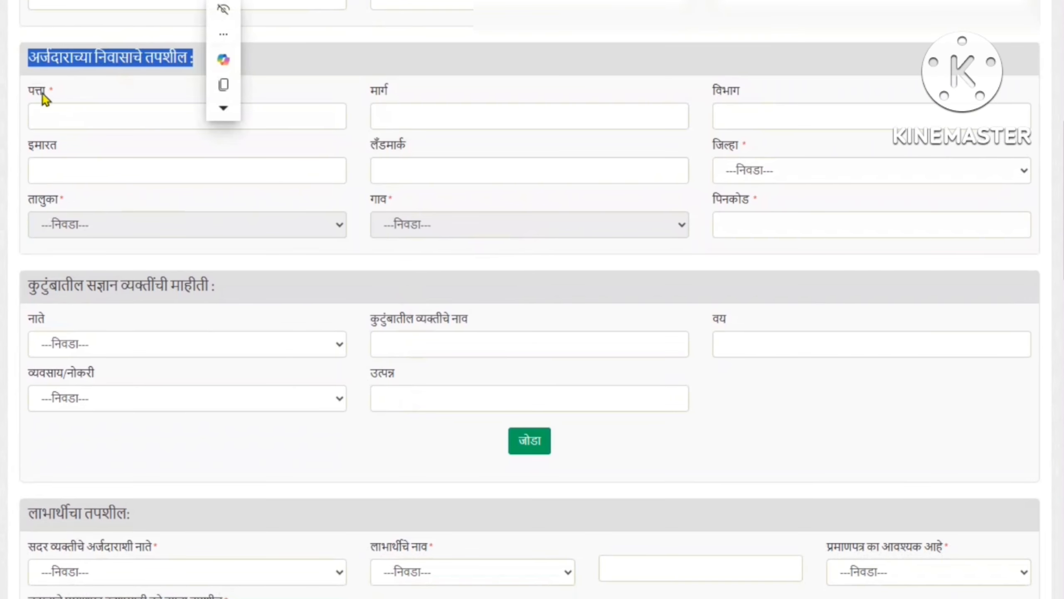
left_click(78, 103)
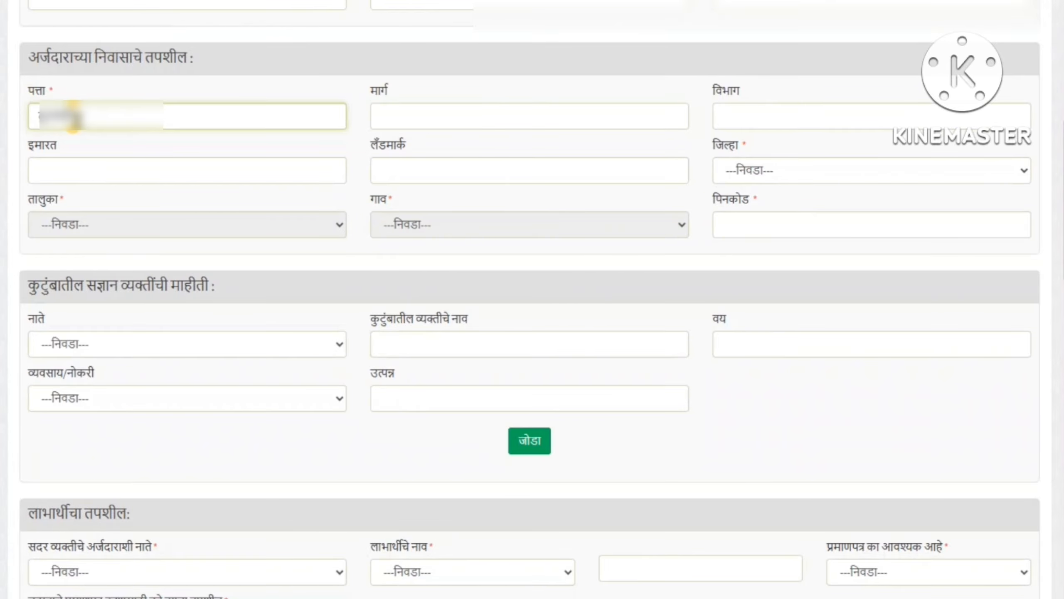
double_click(374, 91)
double_click(724, 91)
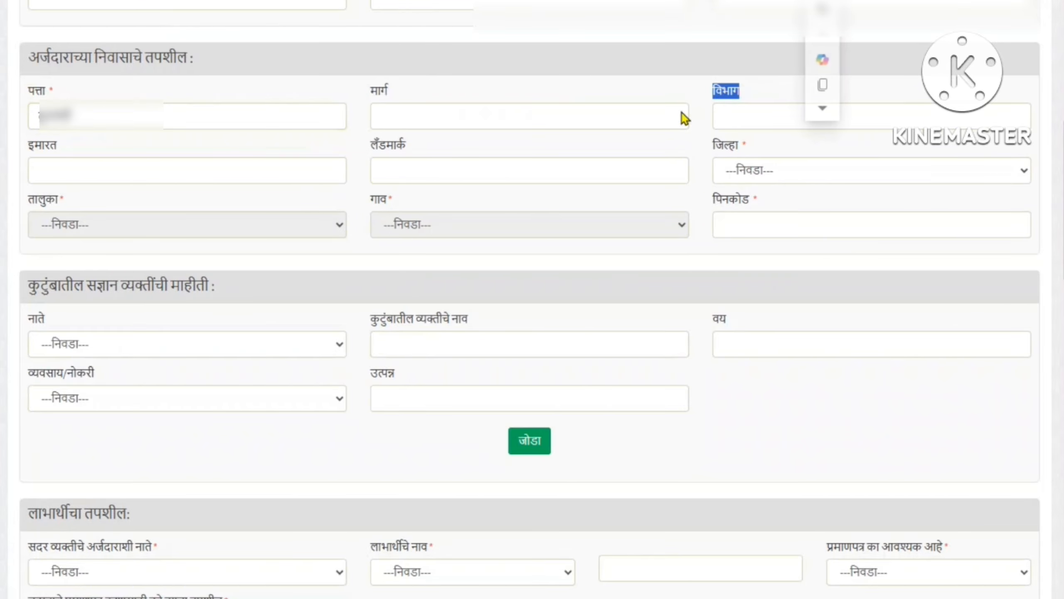
double_click(47, 146)
double_click(384, 147)
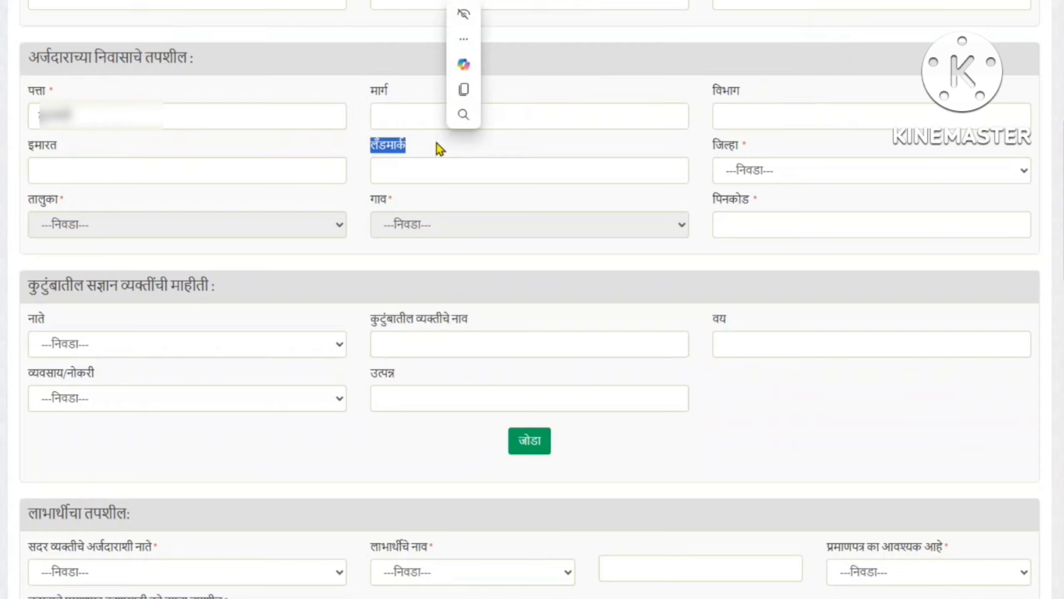
Select district चंद्रपूर, taluka ब्रह्मपुरी and the applicant's village
left_click_drag(719, 140, 772, 143)
left_click(762, 171)
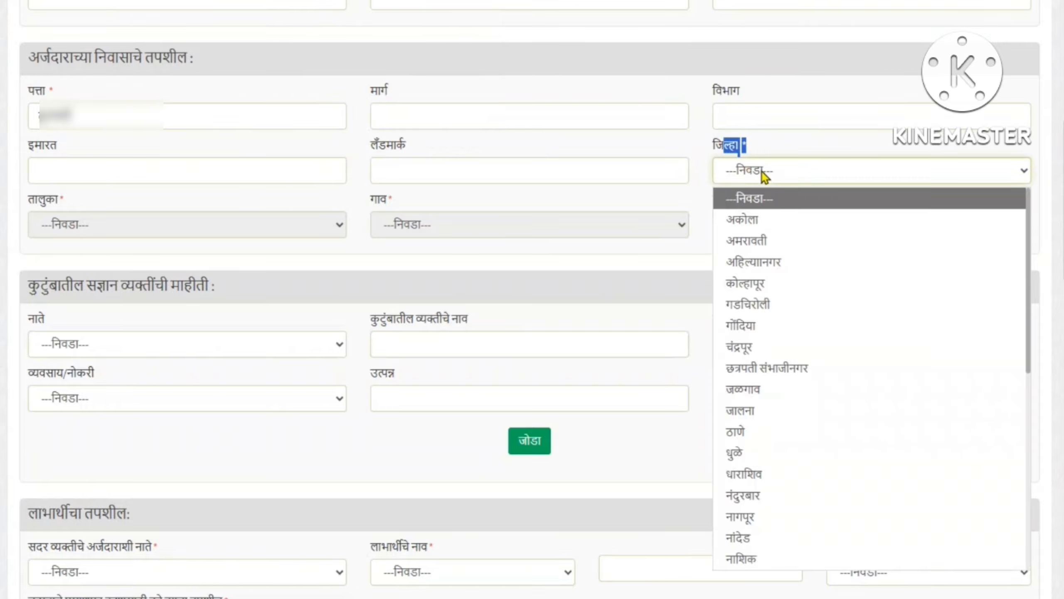
left_click(764, 347)
left_click_drag(33, 203, 75, 202)
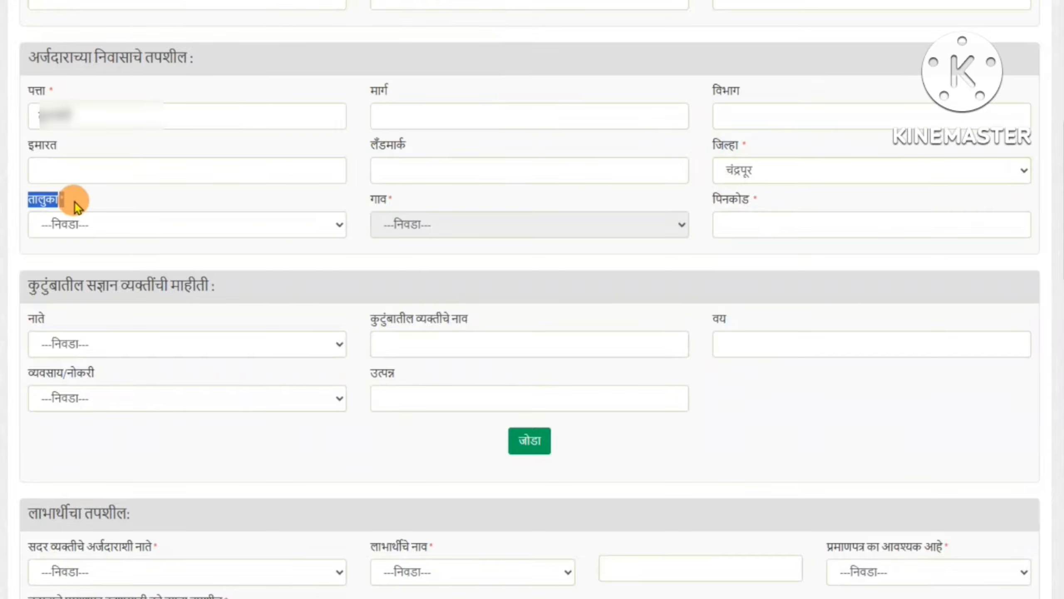
left_click(75, 224)
left_click(81, 426)
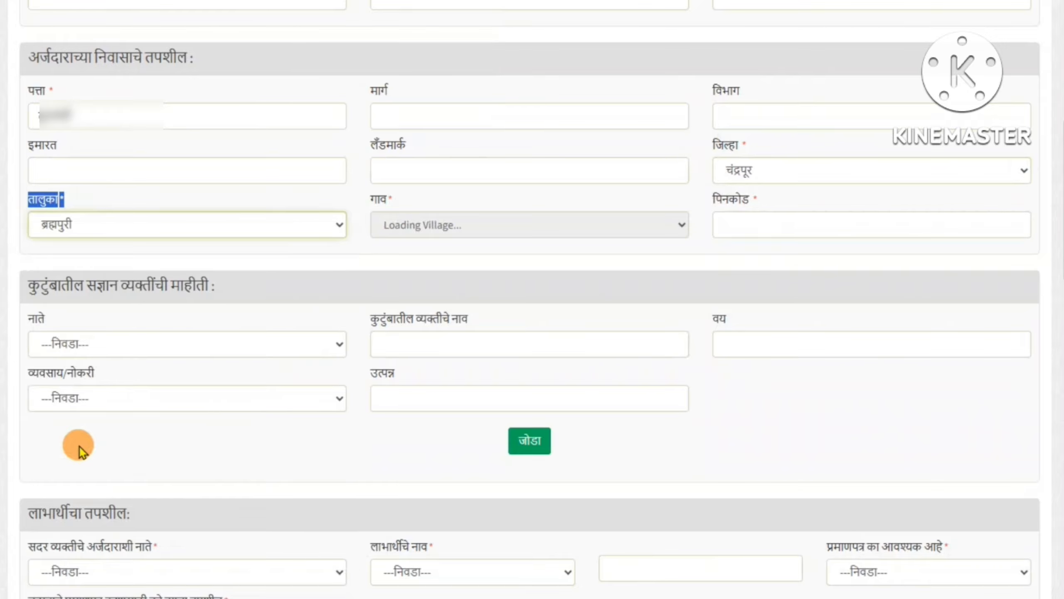
triple_click(390, 196)
left_click(407, 233)
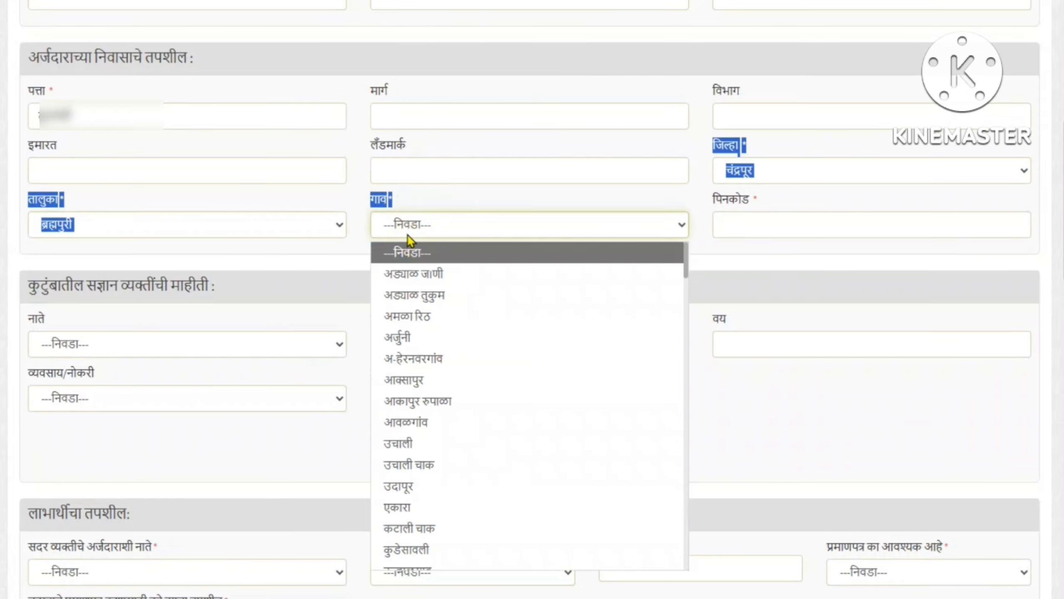
scroll(419, 336, "down", 1)
left_click(431, 396)
Enter the applicant's PIN code
left_click(720, 199)
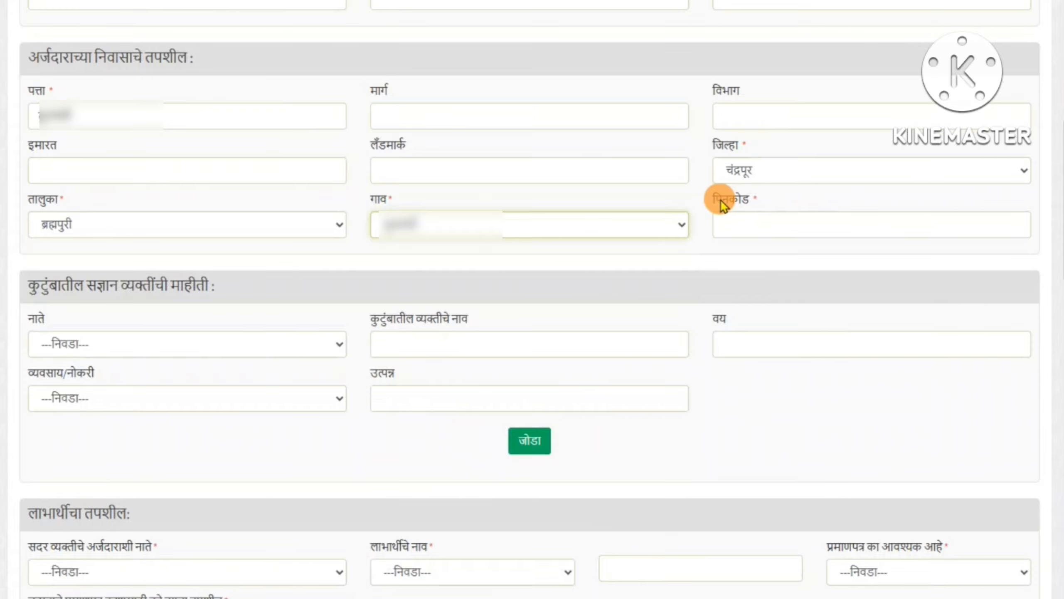
left_click_drag(721, 199, 765, 201)
left_click(756, 226)
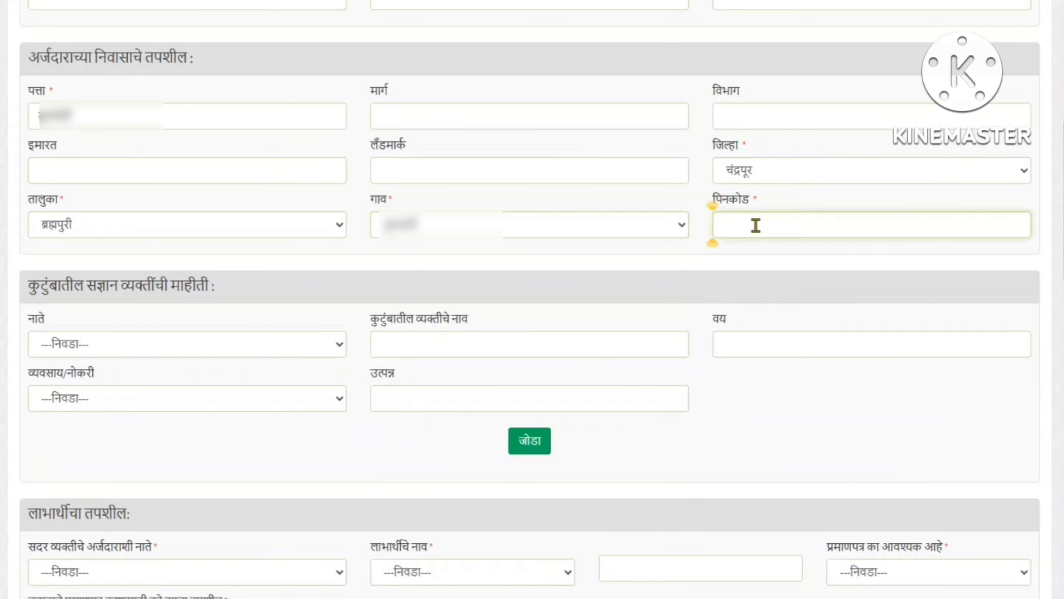
type("441206")
left_click(730, 255)
scroll(730, 255, "down", 2)
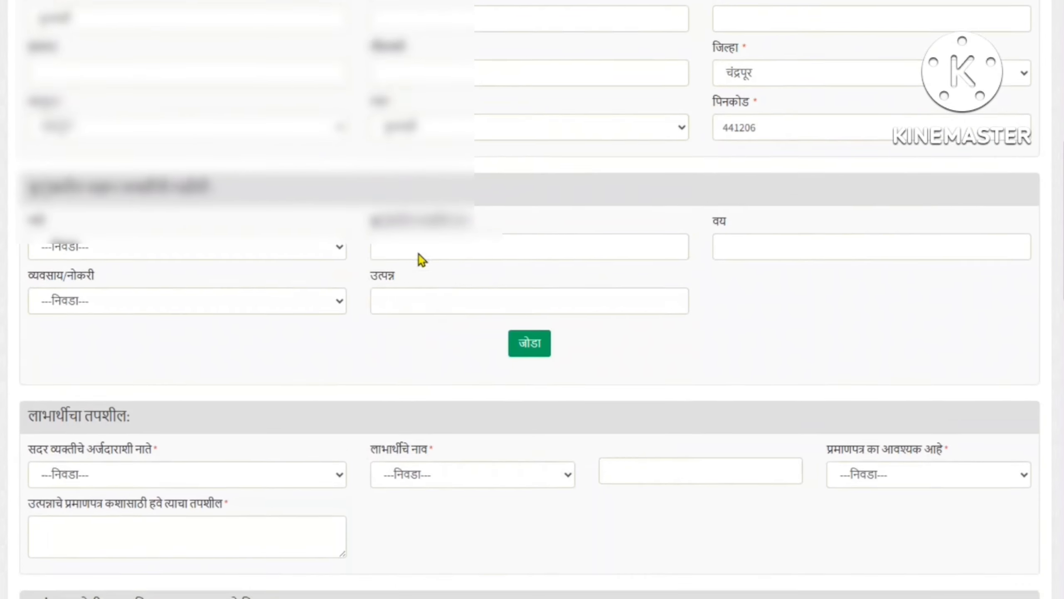
scroll(419, 254, "down", 6)
Set the beneficiary's relation to स्वतः and keep श्री. as the beneficiary's title
left_click_drag(42, 119, 148, 142)
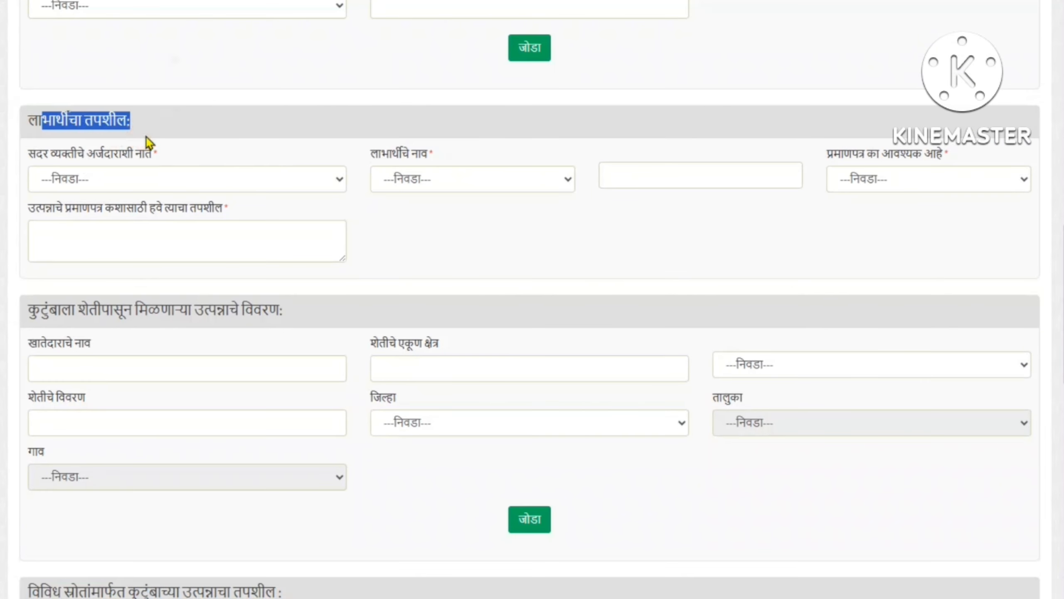
left_click_drag(49, 156, 239, 156)
left_click(106, 171)
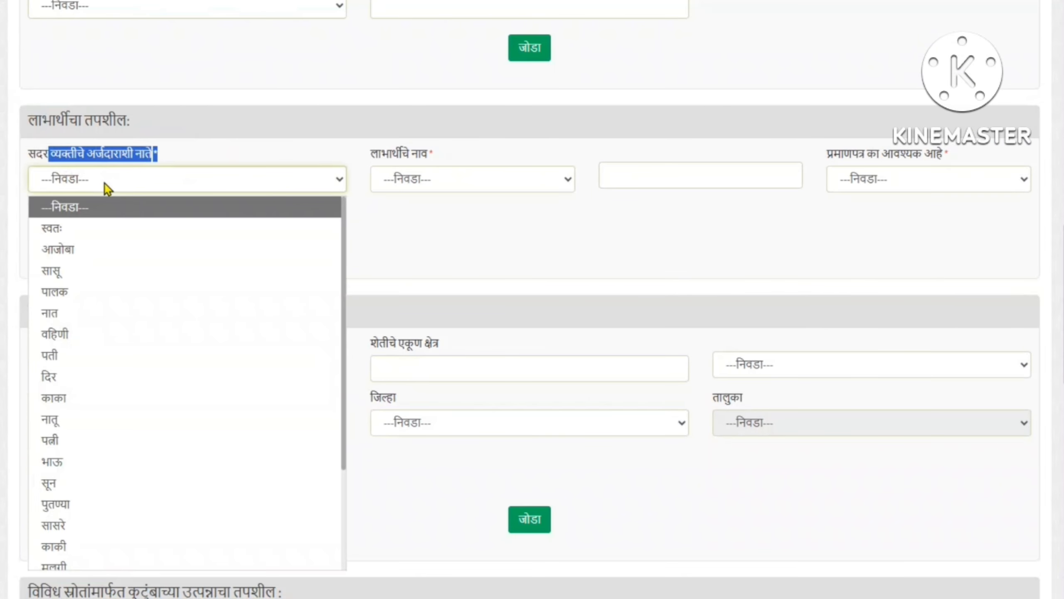
scroll(146, 478, "down", 3)
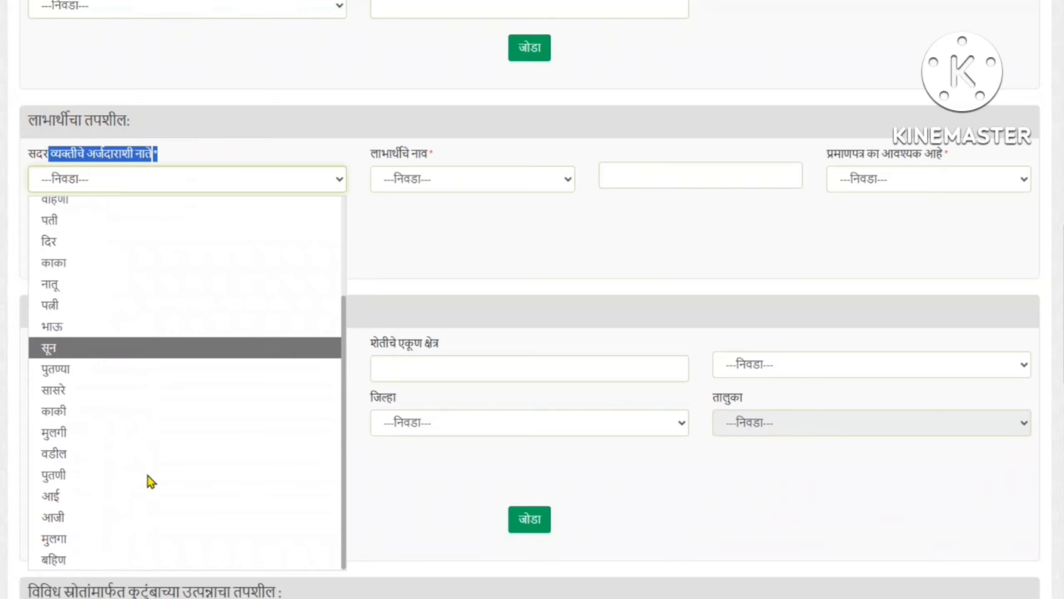
scroll(148, 476, "up", 3)
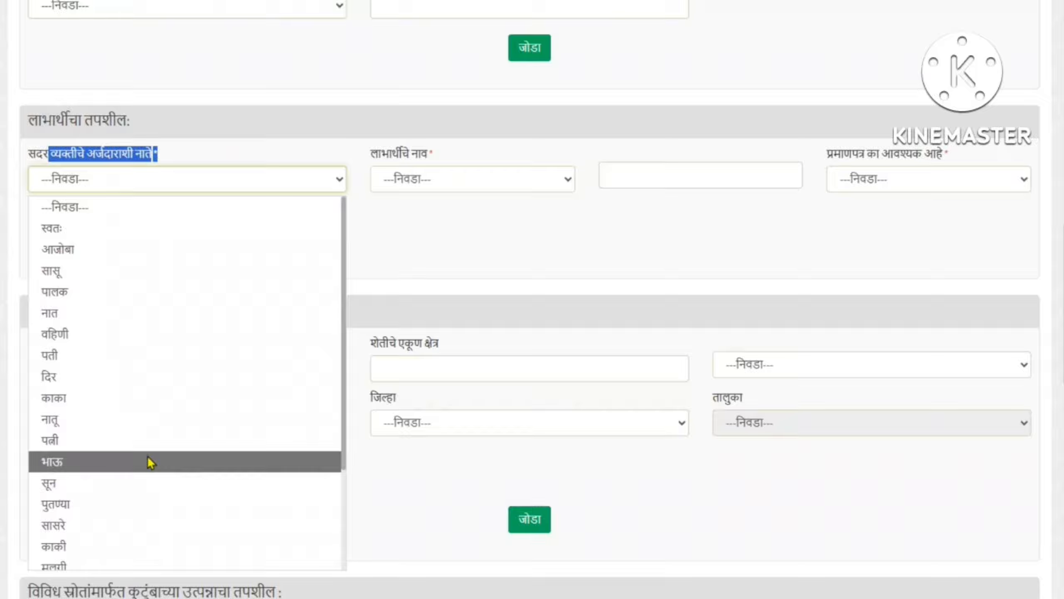
left_click(135, 231)
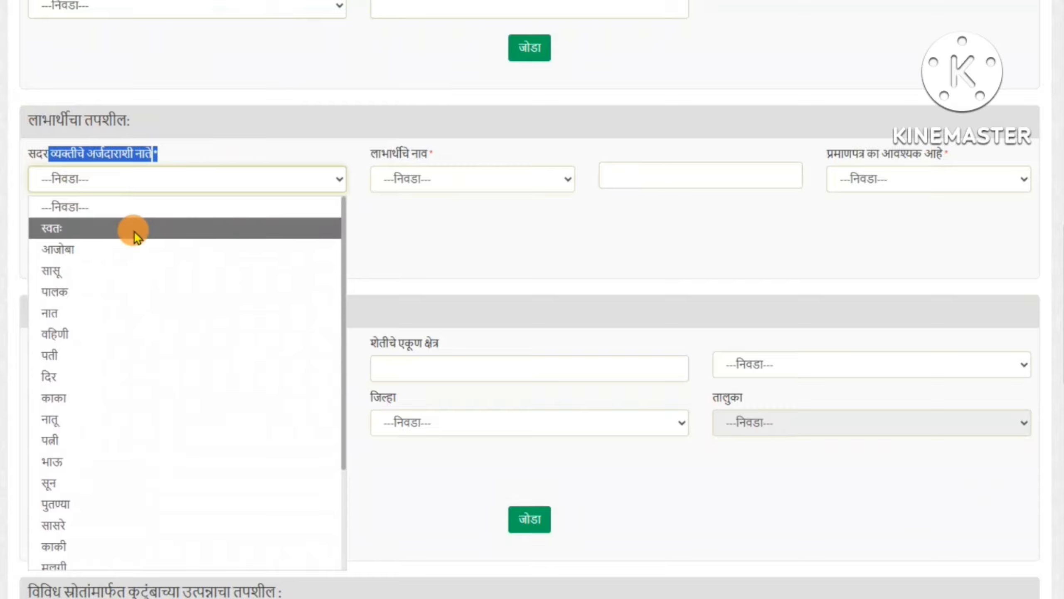
left_click_drag(370, 153, 422, 158)
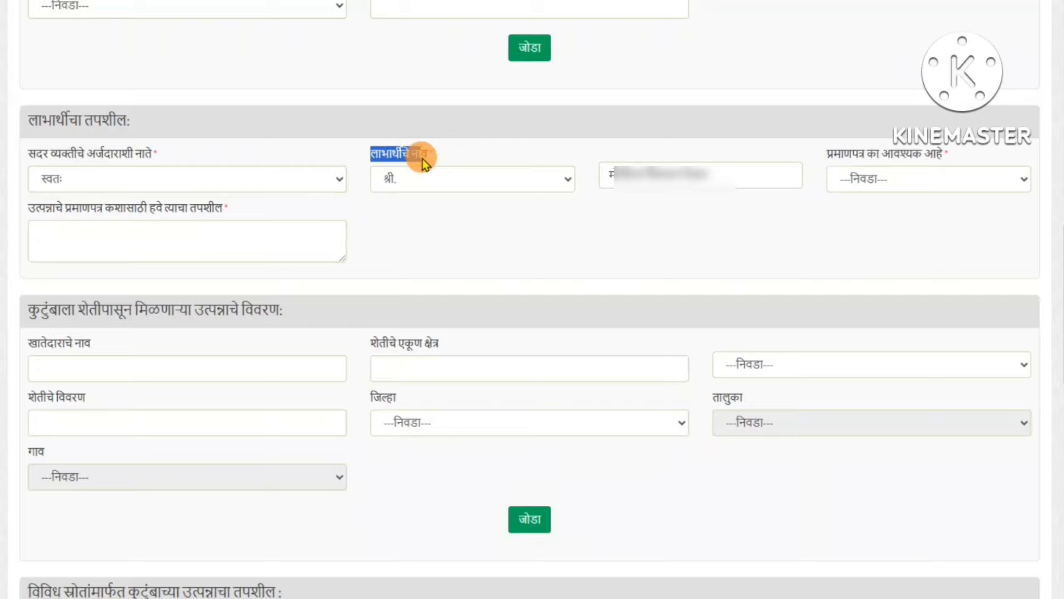
left_click(423, 190)
left_click(632, 176)
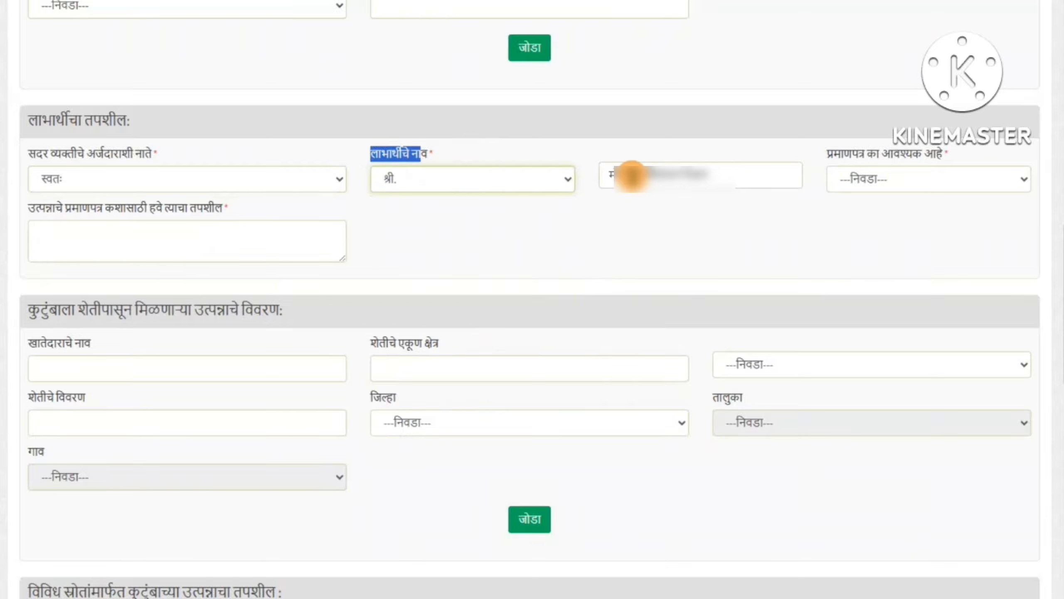
left_click_drag(631, 177, 736, 177)
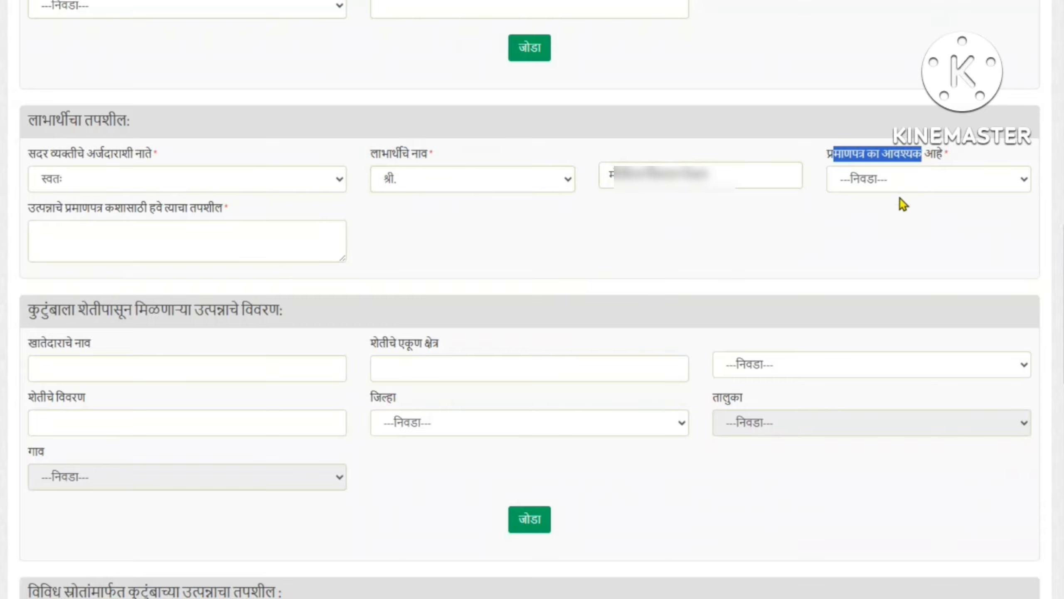
Try शिक्षण and then वैद्यकीय as the certificate reason, comparing the auto-filled details
left_click(870, 183)
left_click(842, 227)
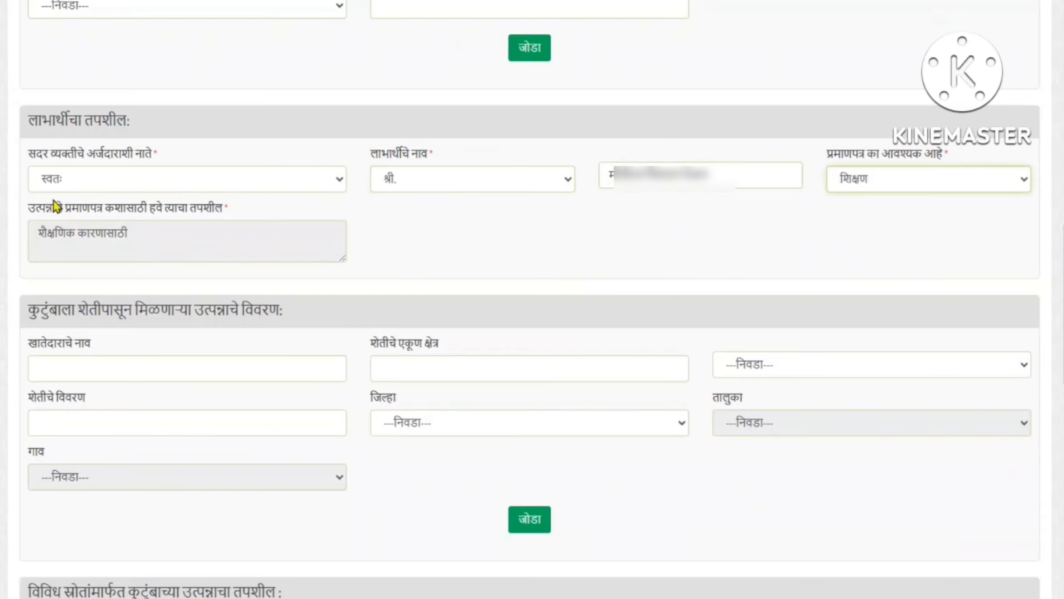
left_click_drag(35, 206, 175, 229)
left_click(175, 229)
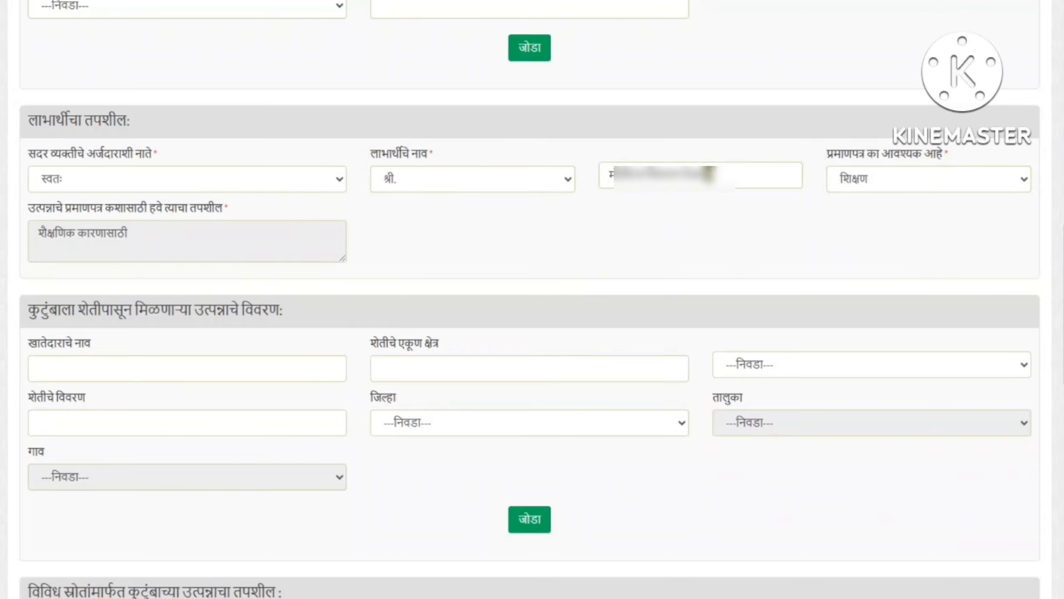
left_click(841, 175)
left_click(852, 245)
left_click_drag(80, 224, 178, 209)
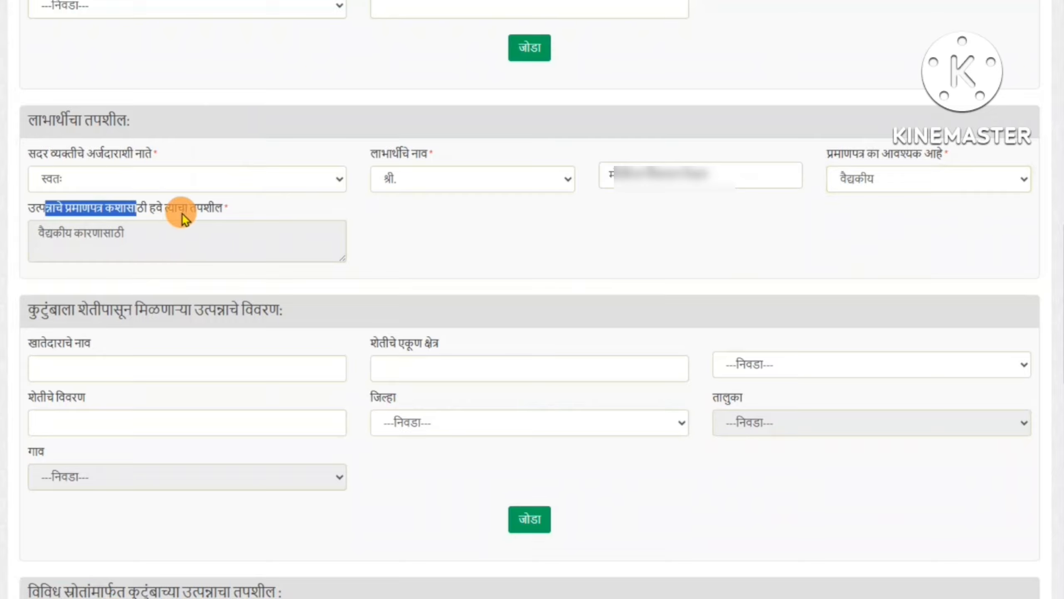
left_click(178, 231)
Try इतर, then set the certificate reason back to शिक्षण
left_click(870, 180)
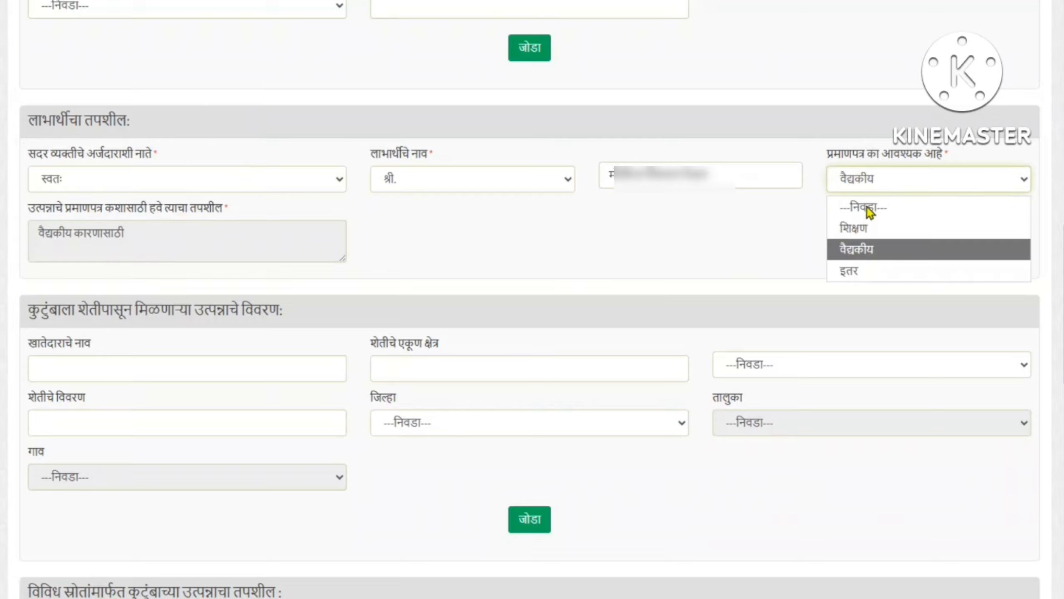
left_click(840, 272)
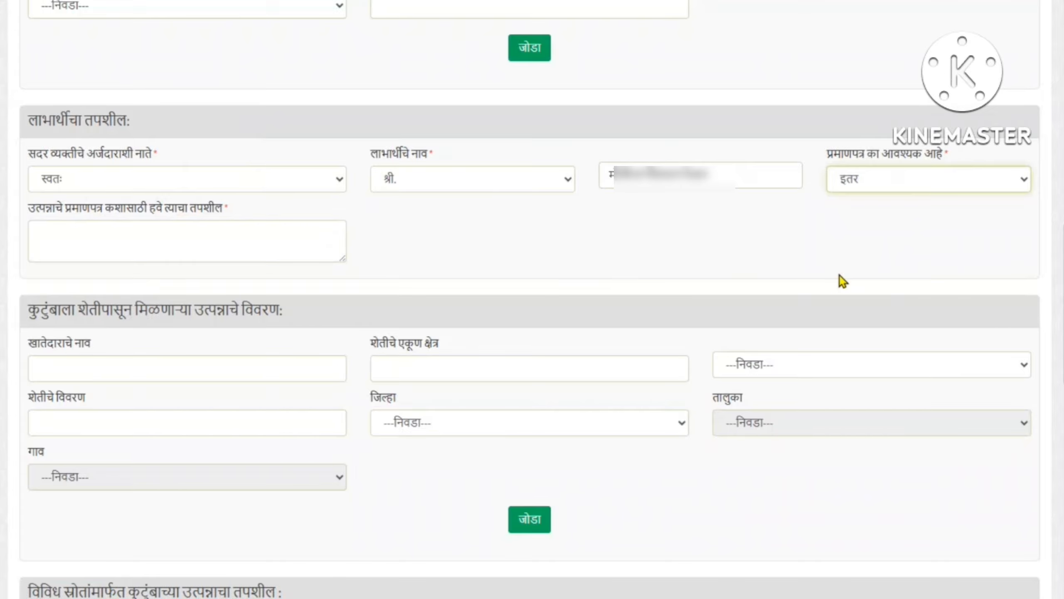
left_click_drag(29, 207, 184, 260)
left_click(176, 251)
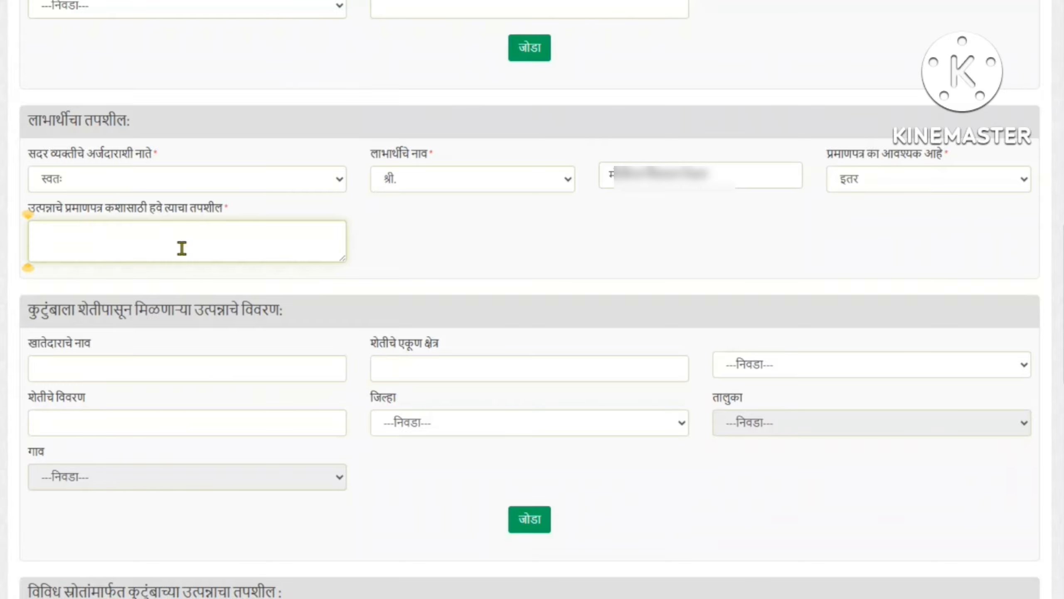
left_click(871, 186)
left_click(870, 229)
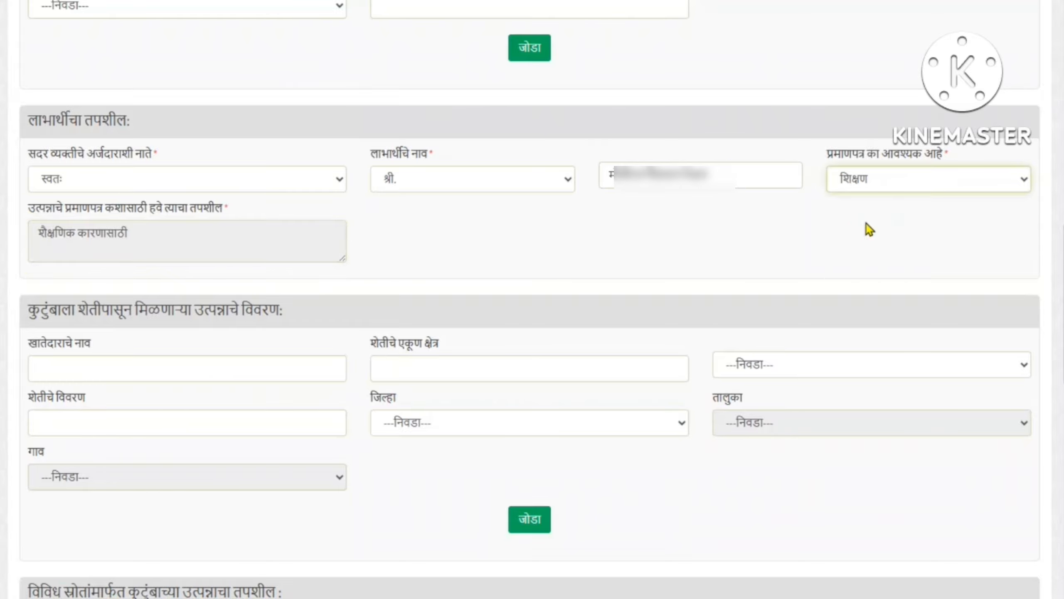
Scroll to the income sources table and locate the शेती row
scroll(318, 242, "down", 10)
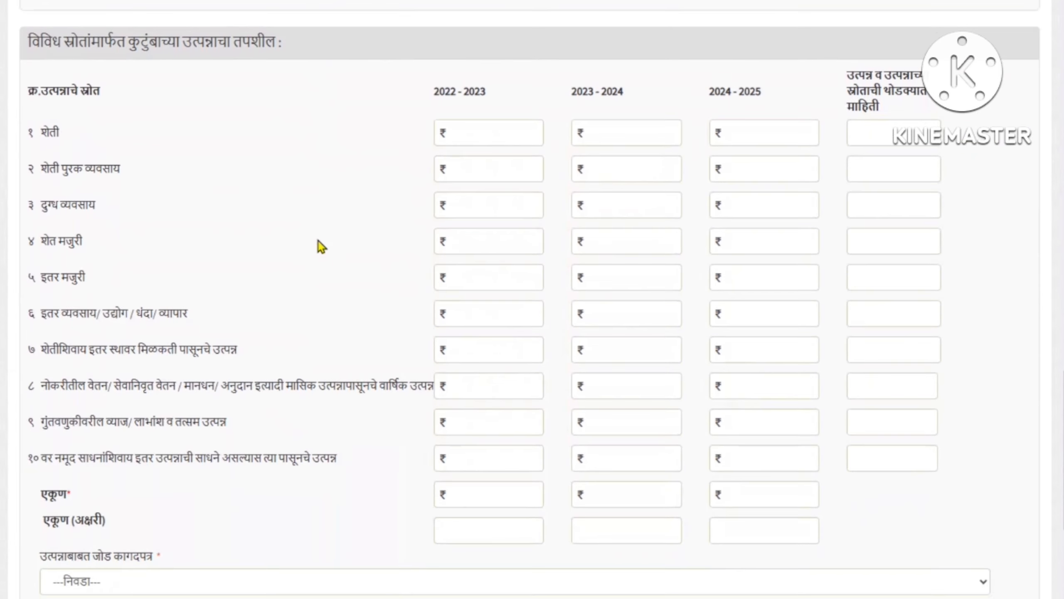
left_click_drag(51, 40, 281, 42)
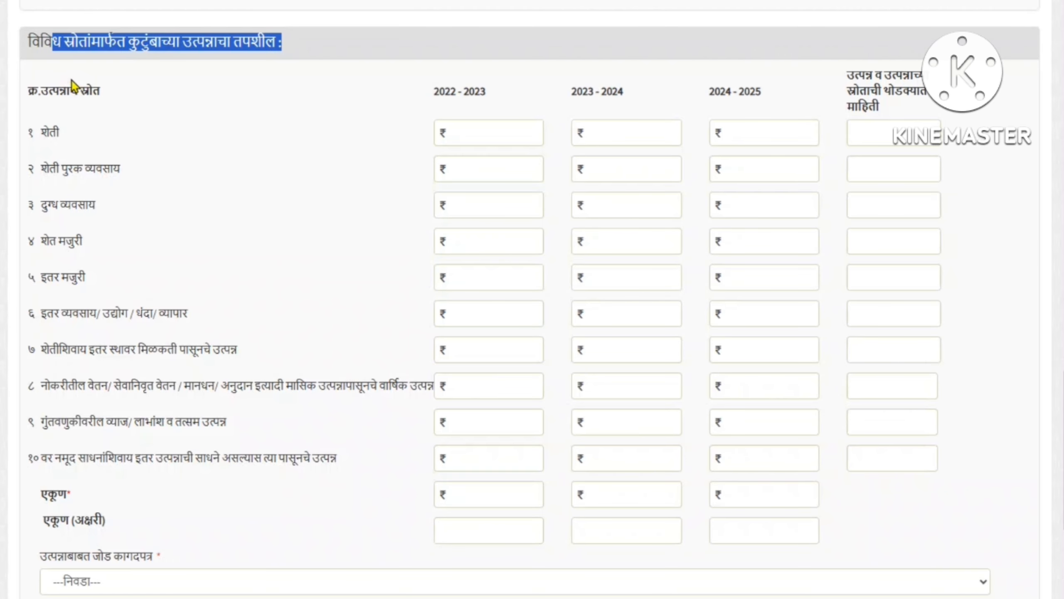
left_click(106, 147)
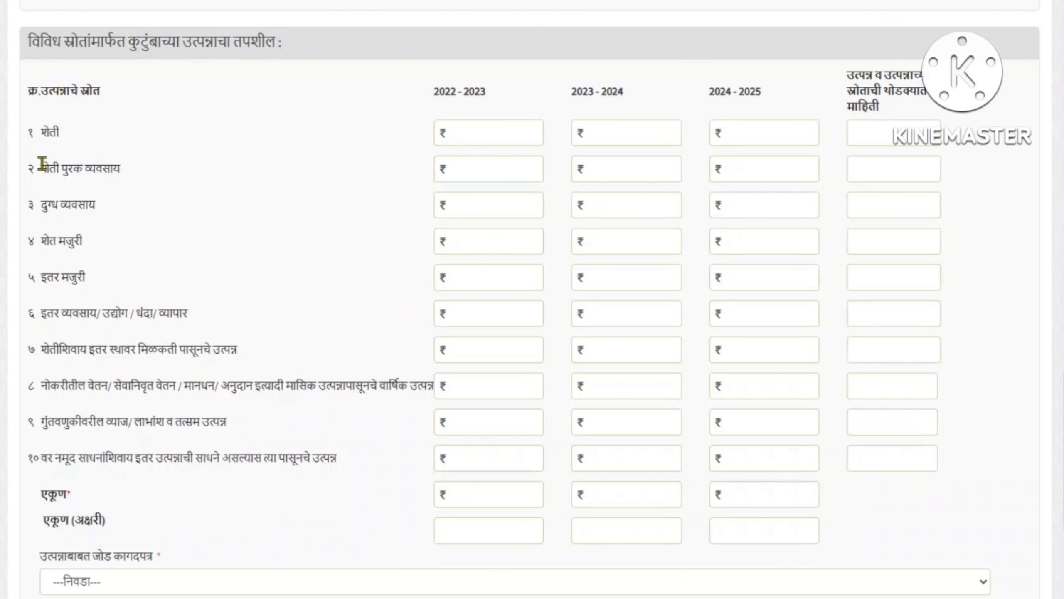
left_click_drag(42, 164, 45, 211)
left_click(47, 230)
left_click_drag(44, 132, 52, 131)
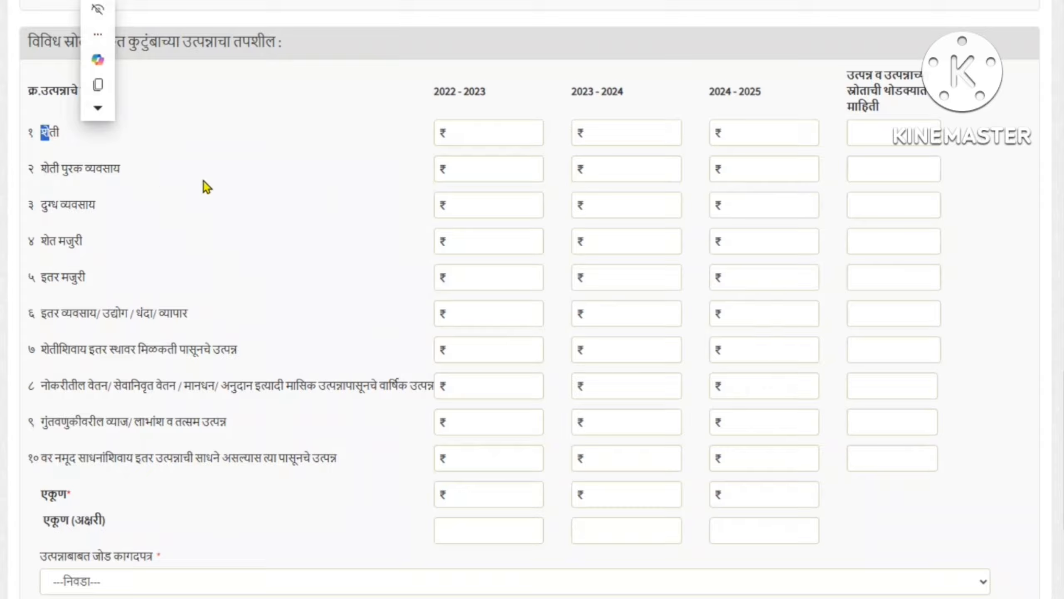
Enter शेती income 45000, 47000 and 49000 for 2022-2023, 2023-2024 and 2024-2025
left_click_drag(438, 92, 508, 99)
left_click(477, 141)
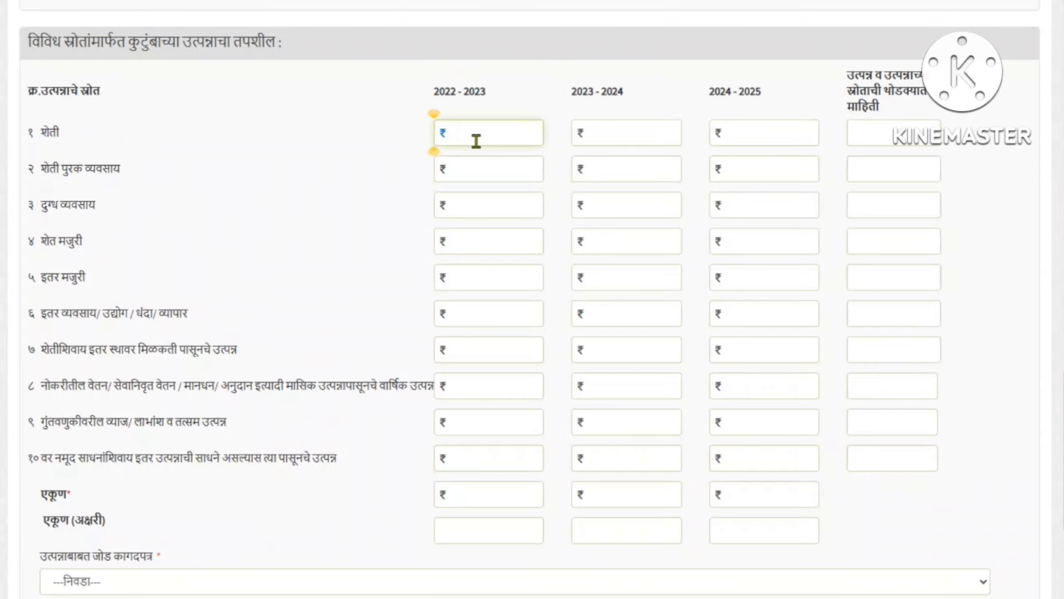
type("45000")
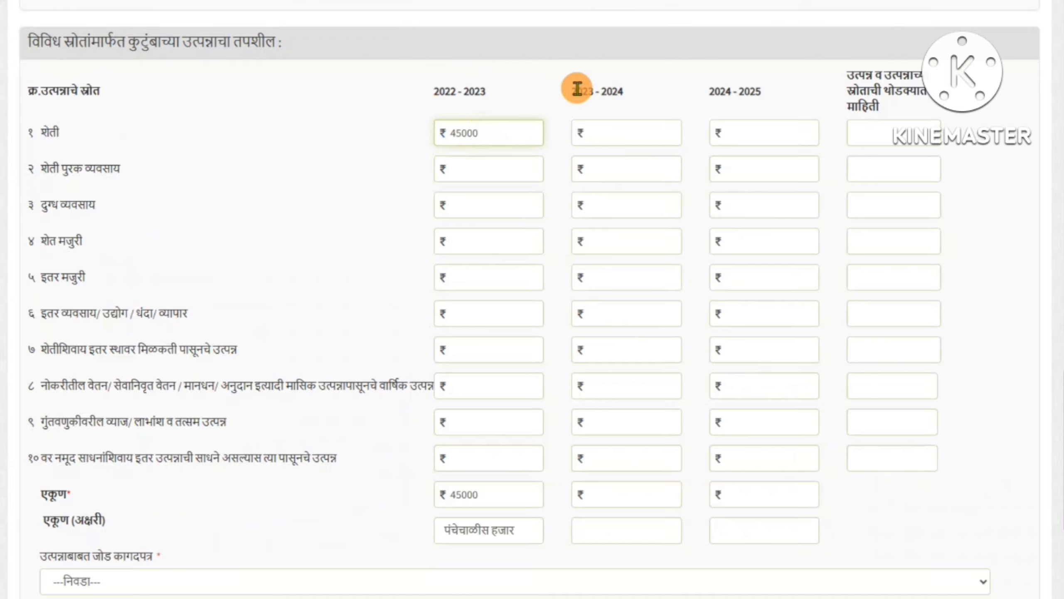
left_click_drag(578, 89, 642, 90)
left_click(604, 134)
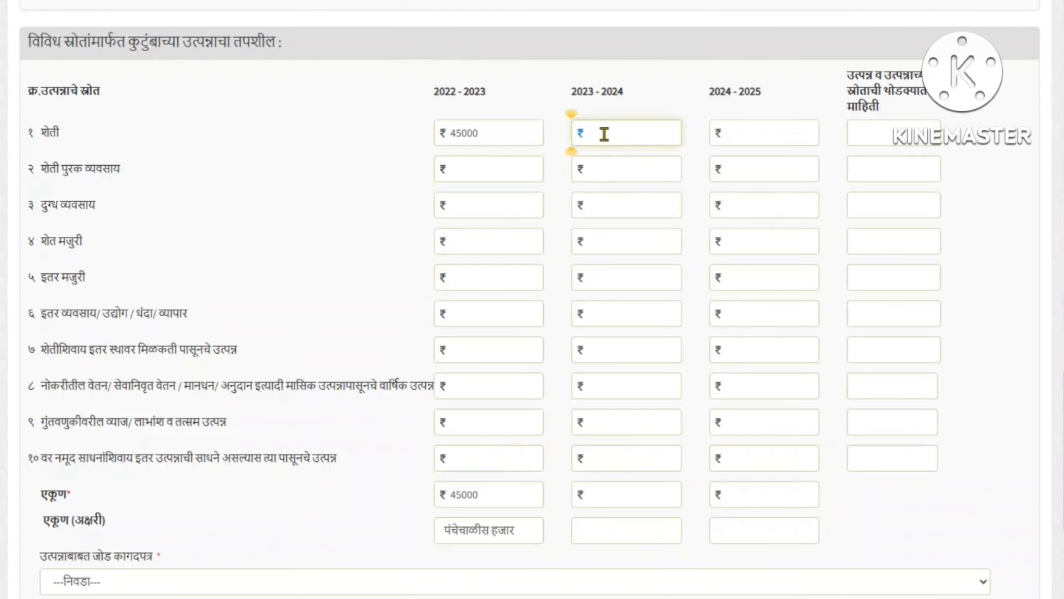
type("47000")
left_click_drag(721, 90, 760, 91)
left_click(740, 136)
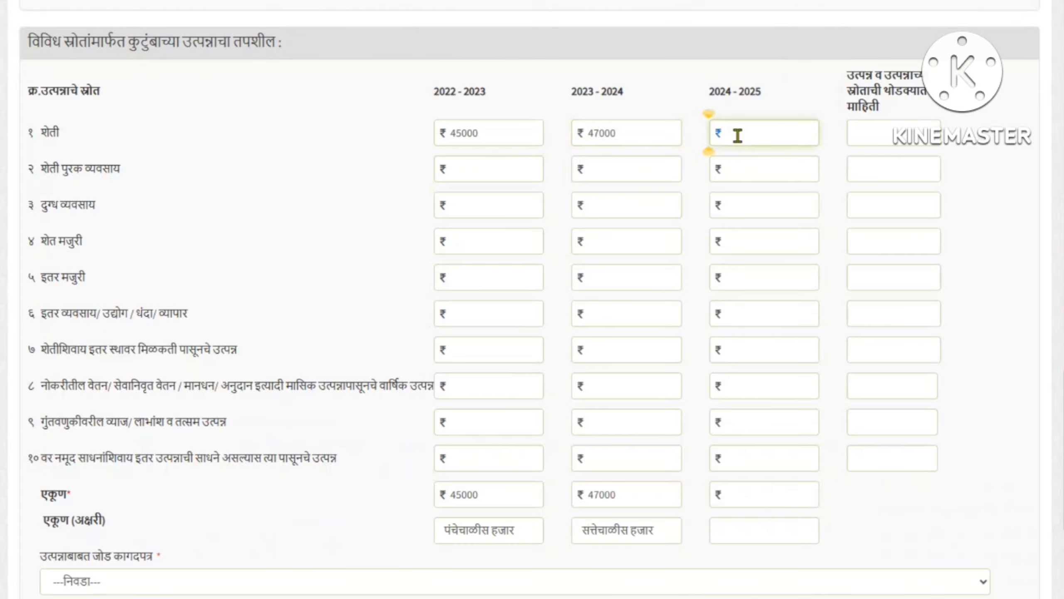
type("49000")
Commit the amounts and check the auto-filled yearly totals and totals in words
left_click(363, 500)
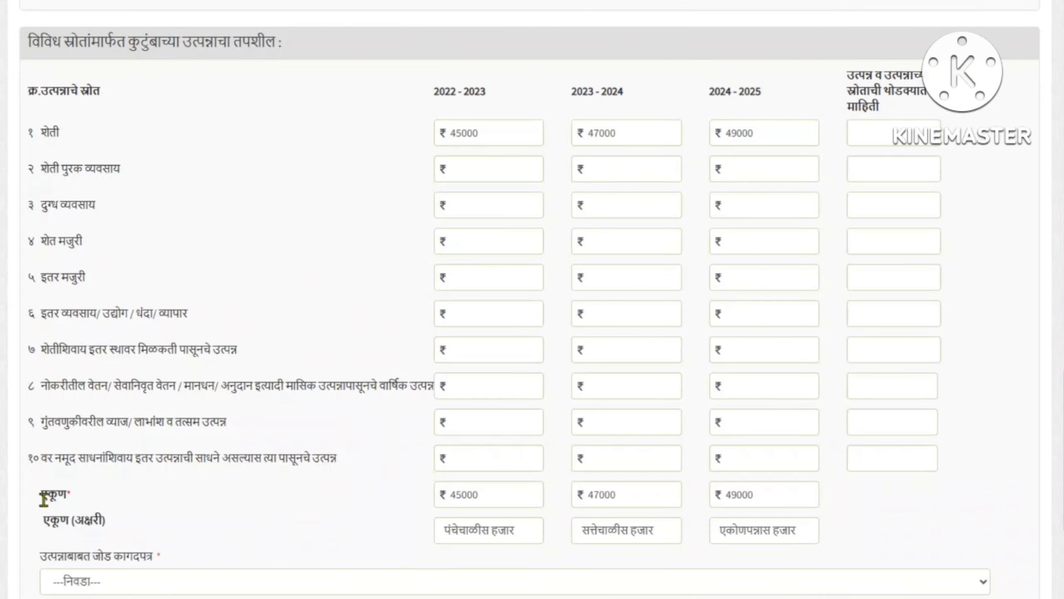
left_click(517, 497)
left_click_drag(599, 495, 753, 499)
left_click_drag(60, 527, 159, 529)
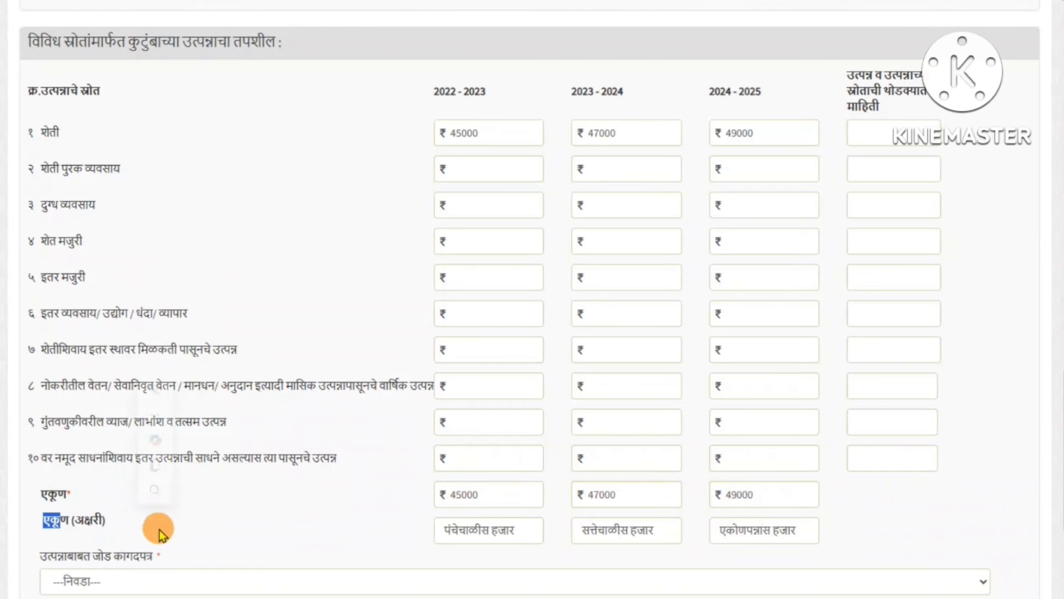
left_click_drag(450, 532, 843, 536)
left_click(859, 531)
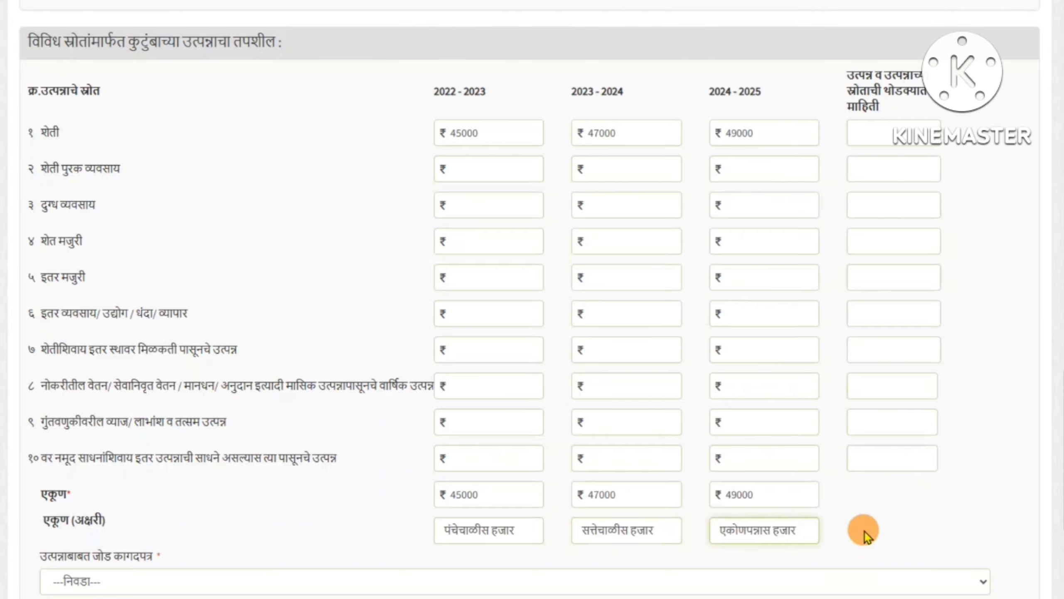
Select तलाठी अहवाल as the income proof document
scroll(630, 408, "down", 5)
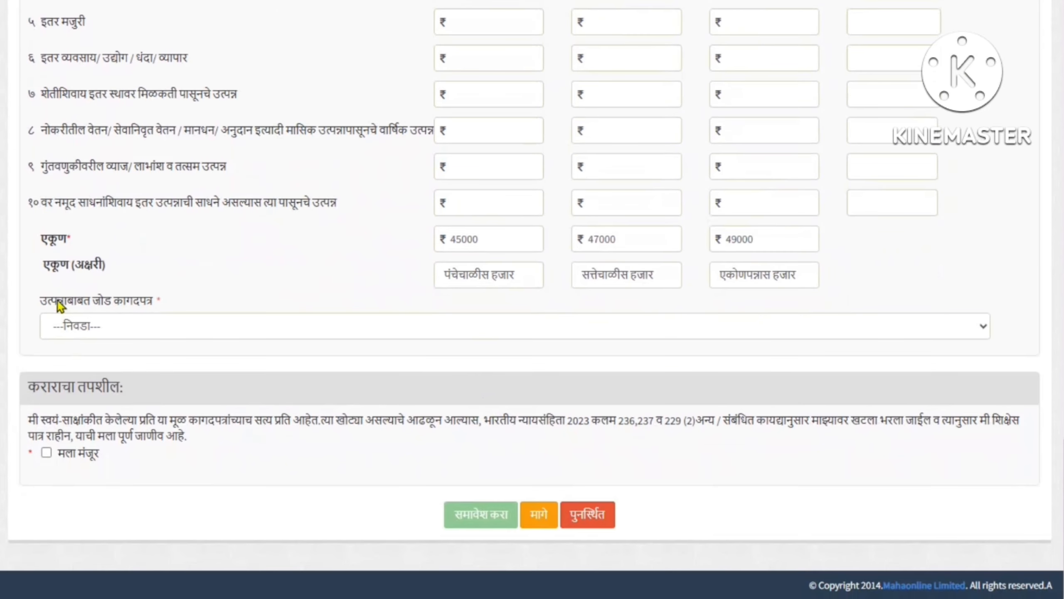
left_click_drag(57, 300, 146, 310)
left_click(127, 326)
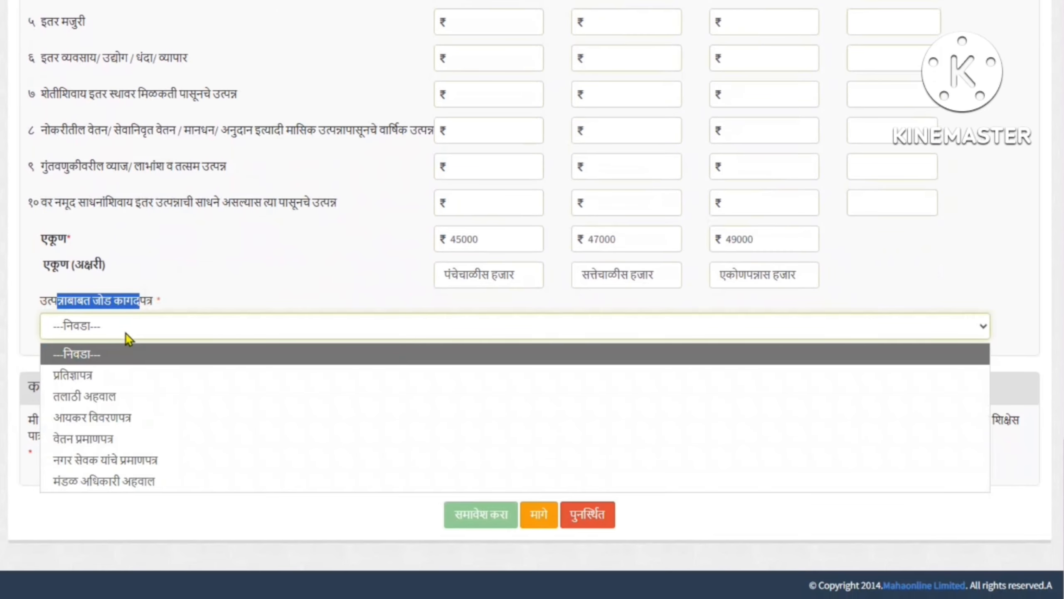
left_click(97, 397)
Accept the मला मंजूर declaration and submit with समावेश करा, reading the warning
left_click_drag(25, 392, 129, 395)
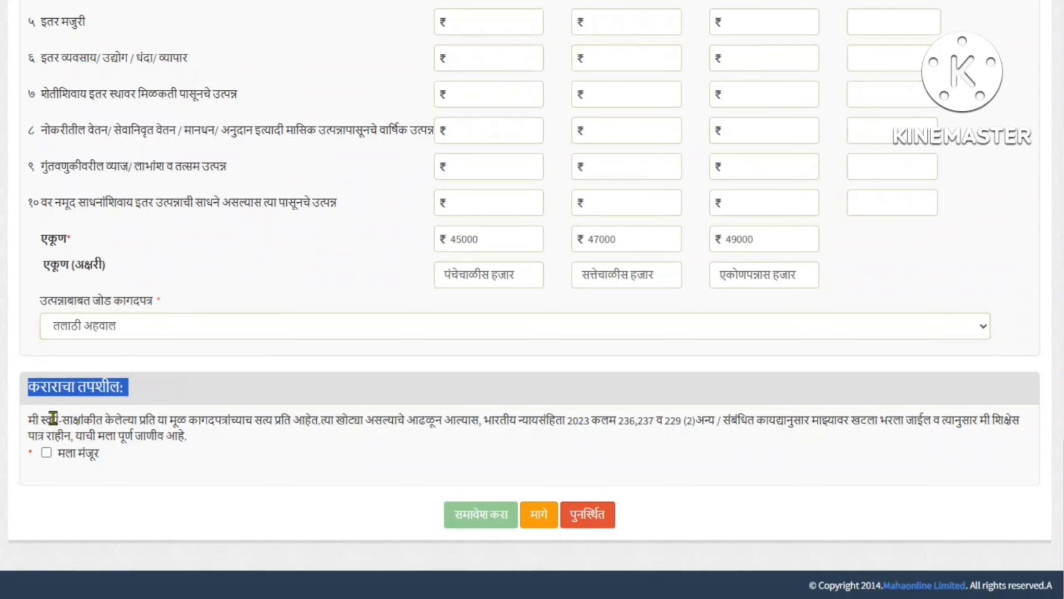
left_click_drag(53, 417, 138, 473)
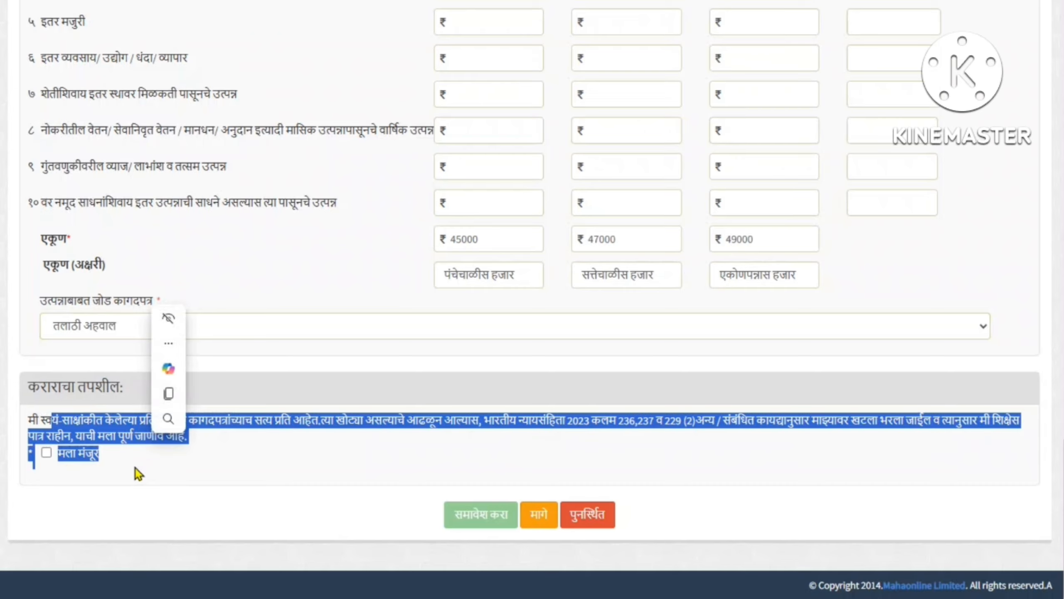
left_click(134, 468)
left_click(46, 452)
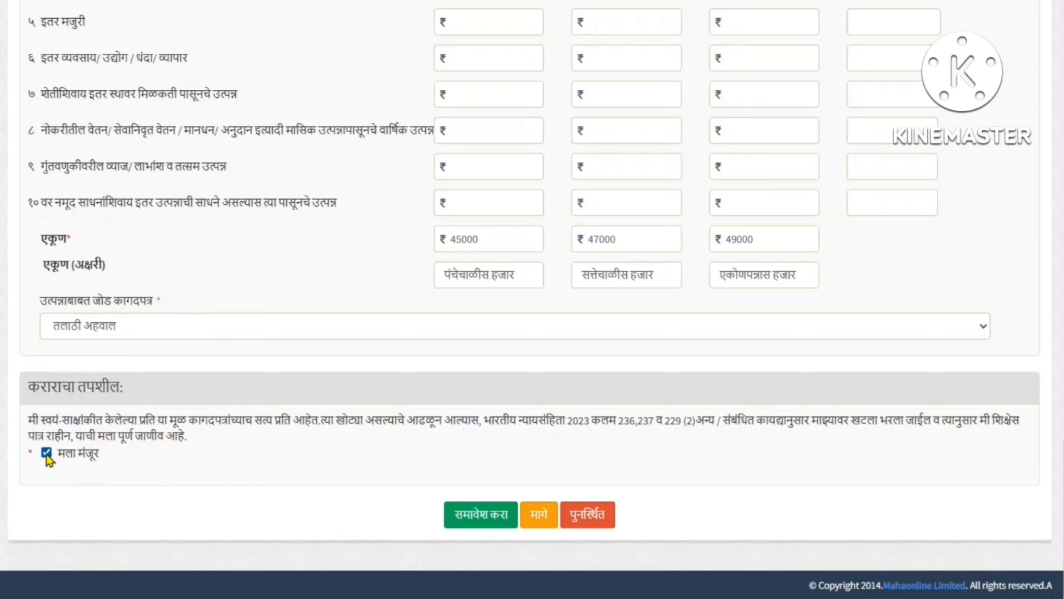
left_click(457, 530)
left_click_drag(425, 67, 534, 96)
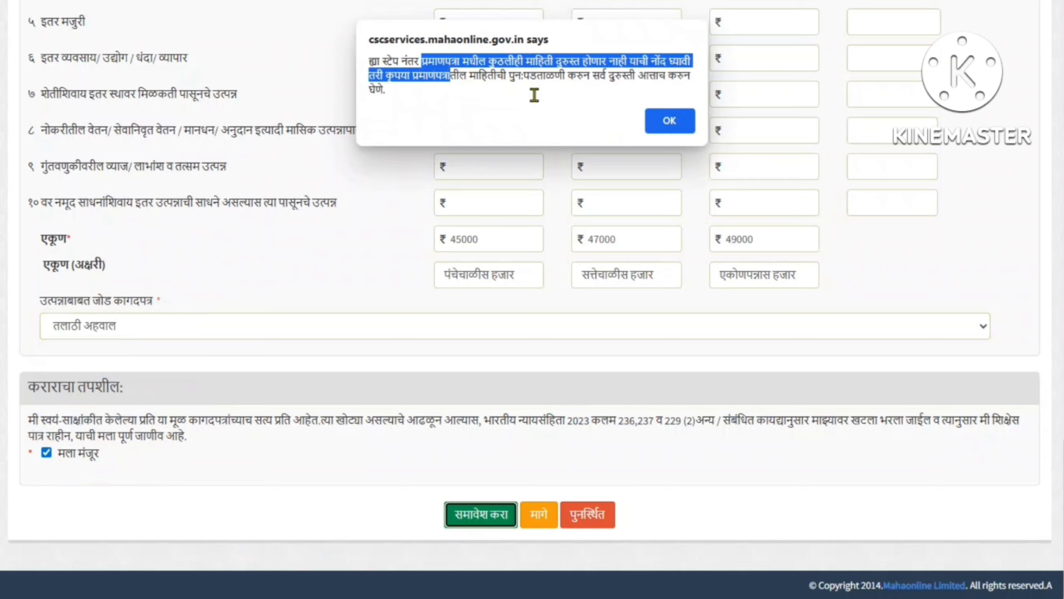
Save the income certificate application and open its 'Upload Document' form
left_click(683, 121)
left_click(470, 506)
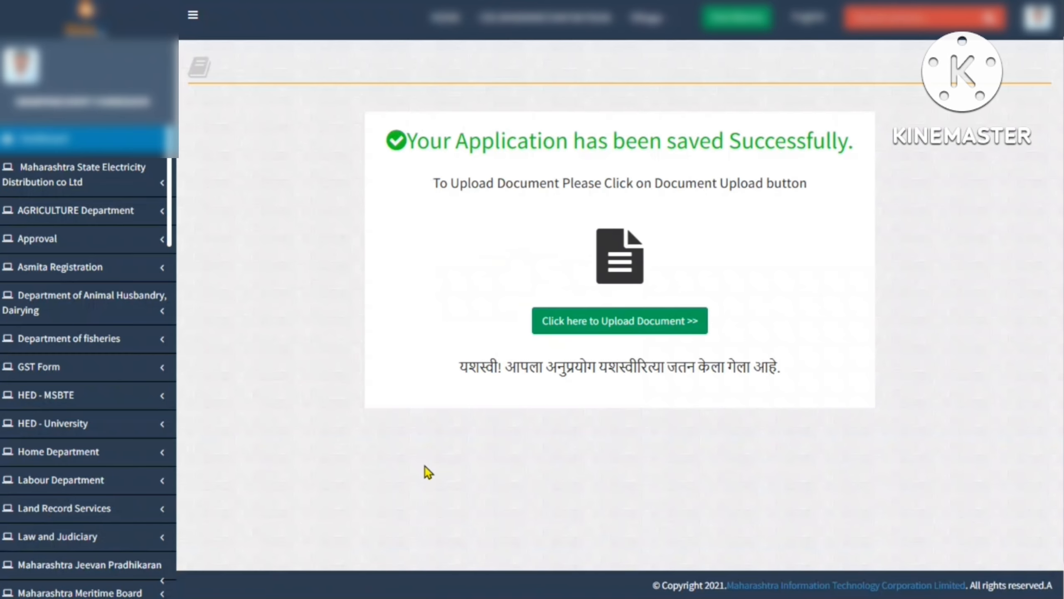
left_click_drag(432, 140, 812, 145)
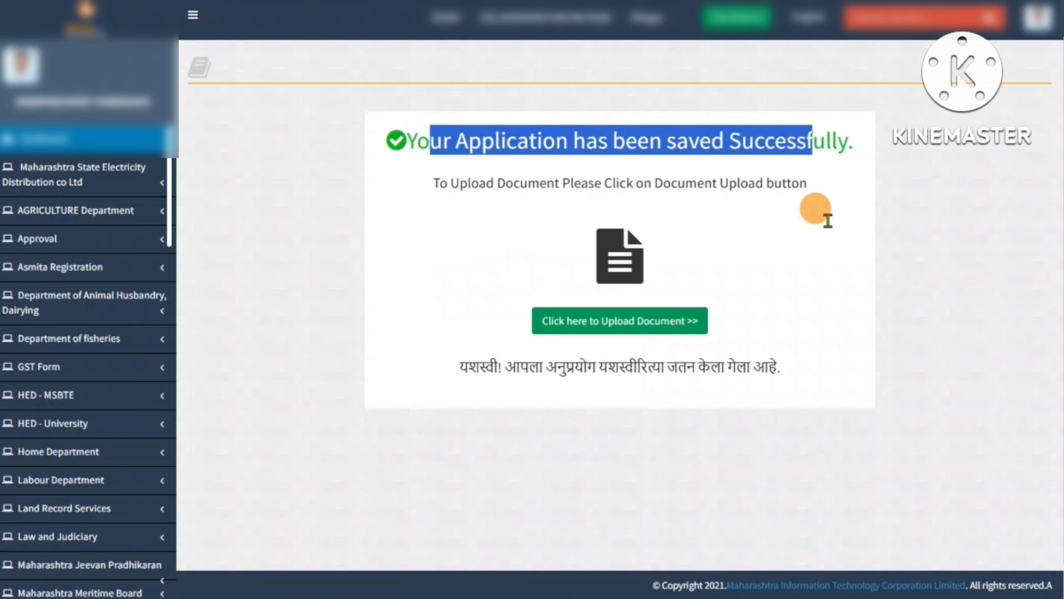
left_click(828, 220)
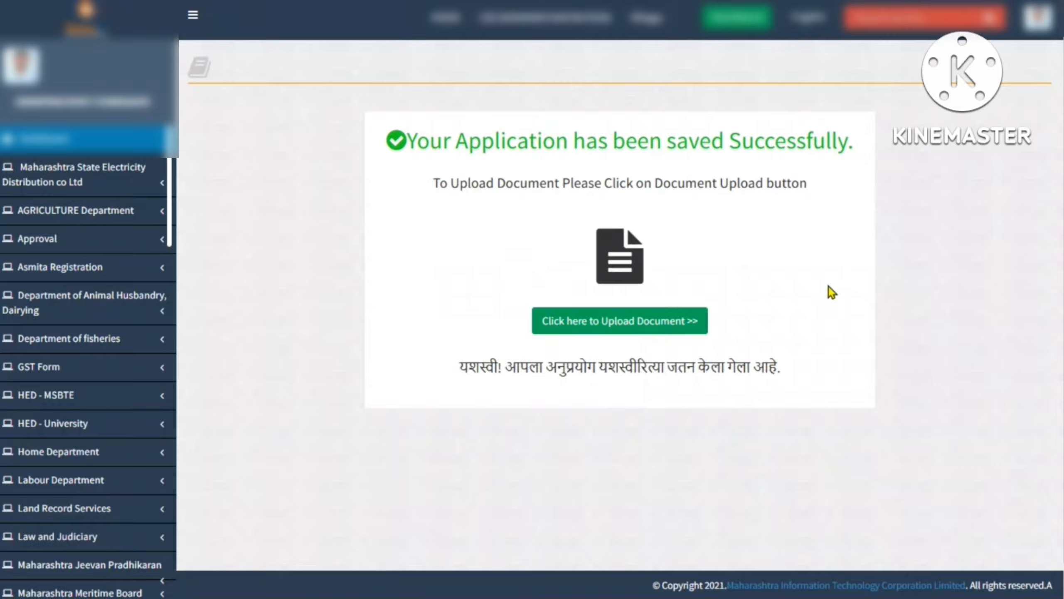
left_click(613, 328)
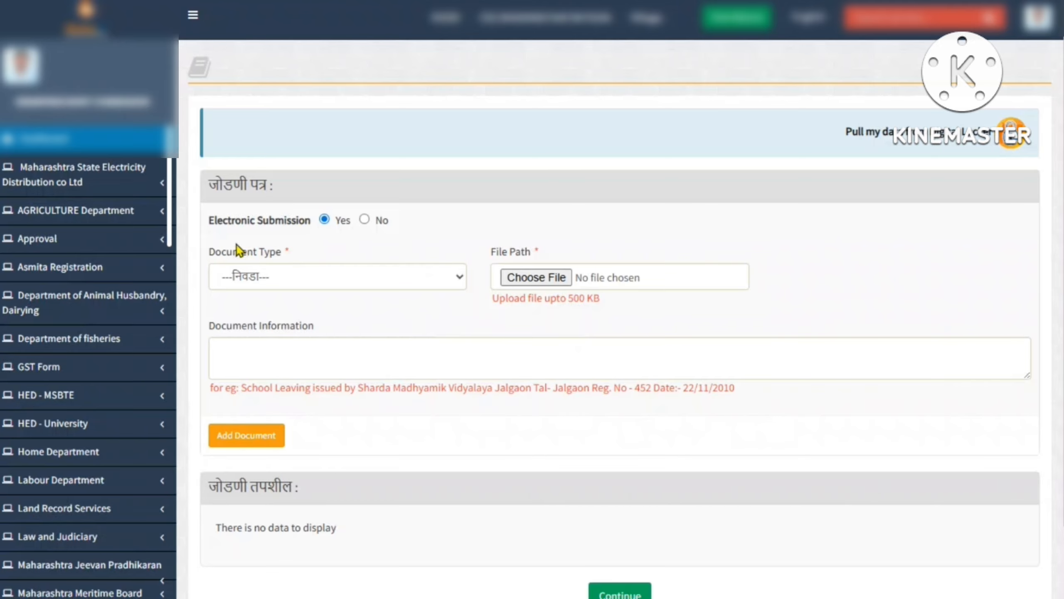
Attach TALATHI AHWAL.pdf as the तलाठी अहवाल document
left_click_drag(220, 251, 292, 271)
left_click(293, 272)
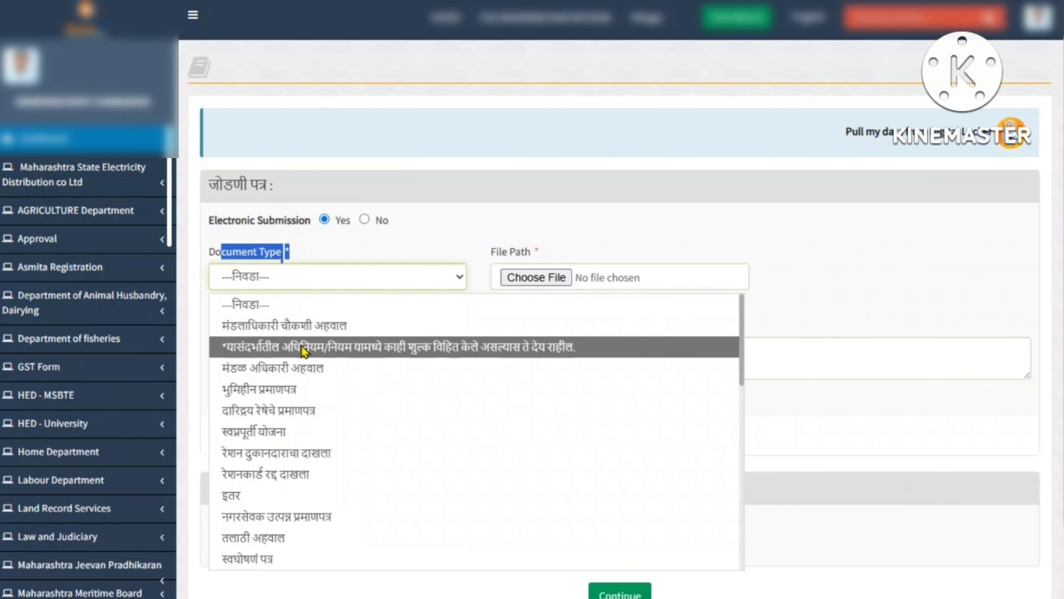
left_click(286, 538)
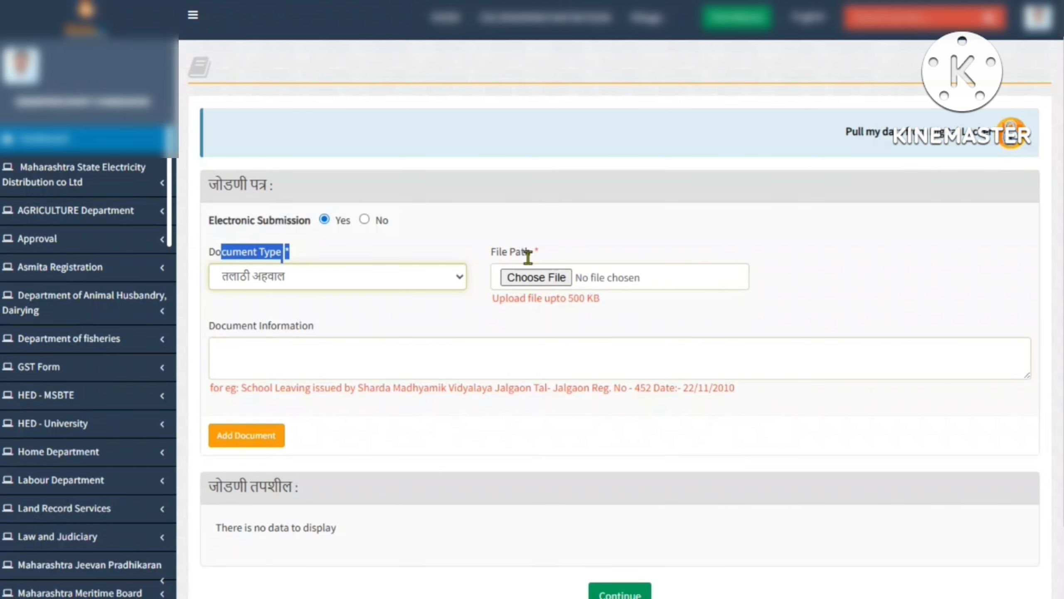
double_click(496, 252)
left_click(519, 277)
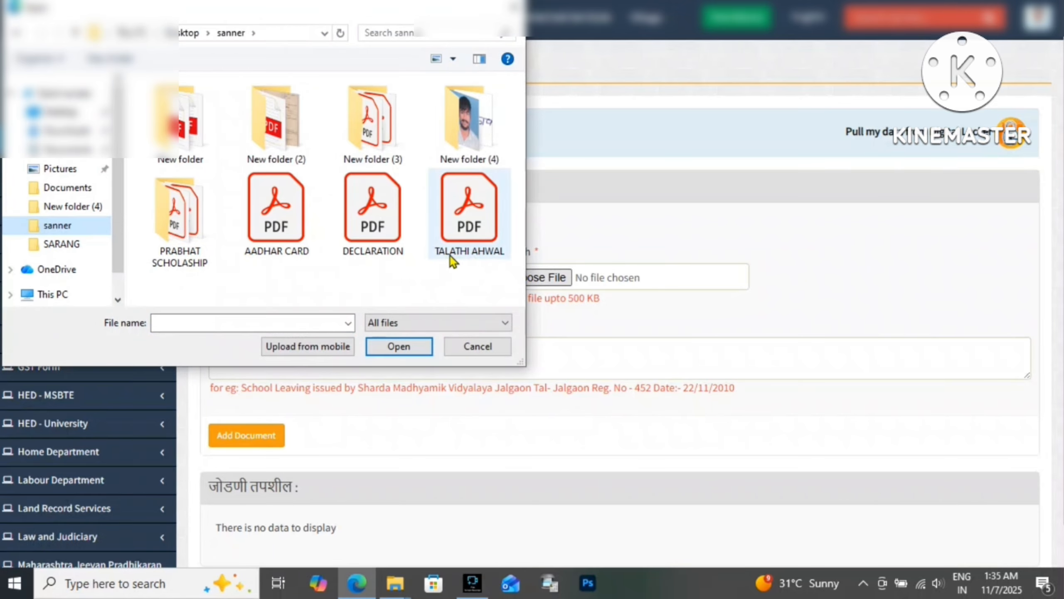
double_click(467, 247)
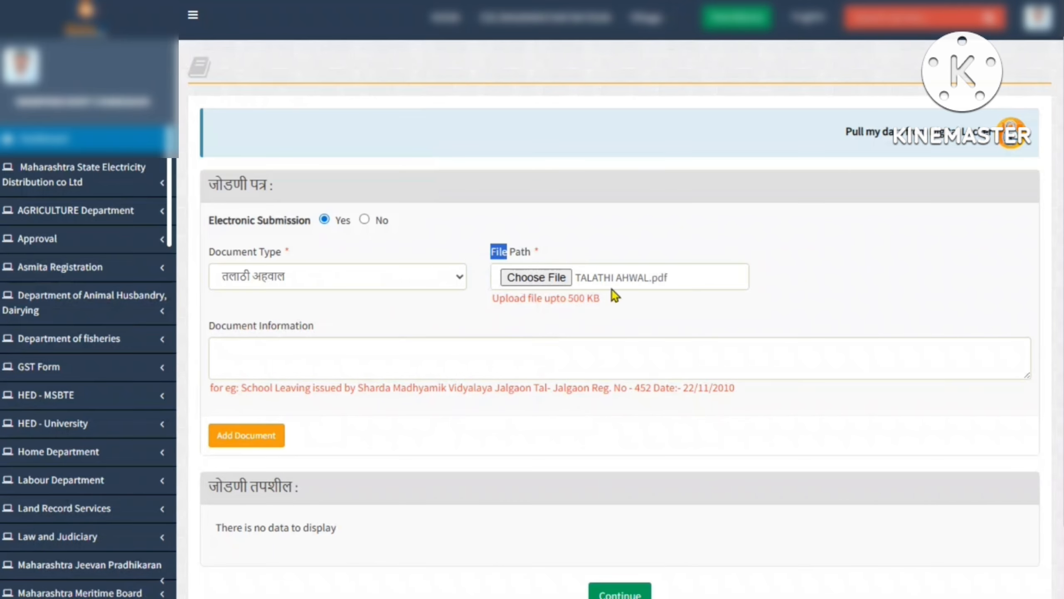
left_click(252, 436)
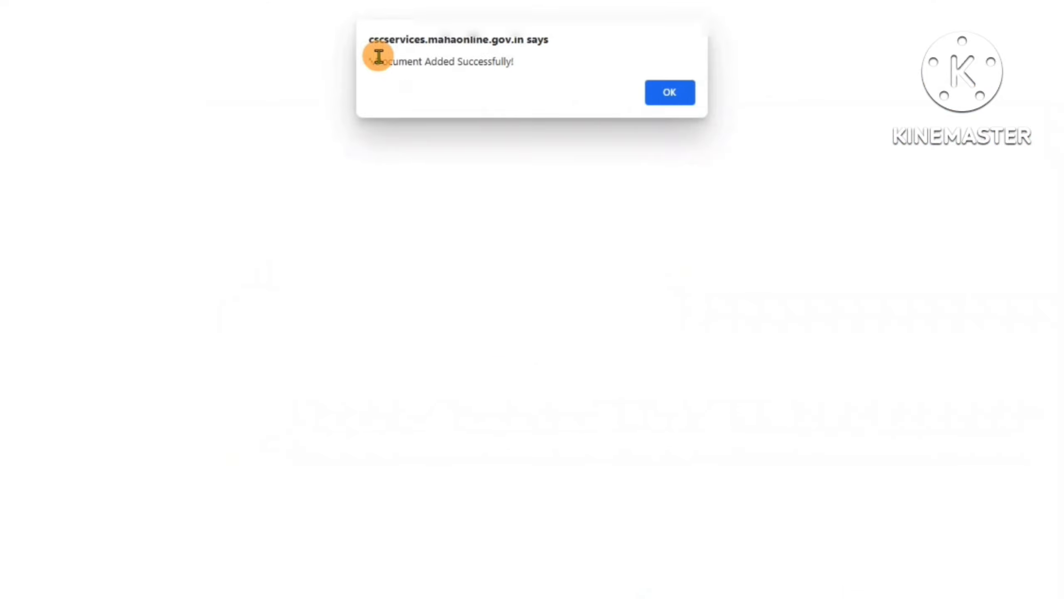
left_click_drag(377, 60, 540, 63)
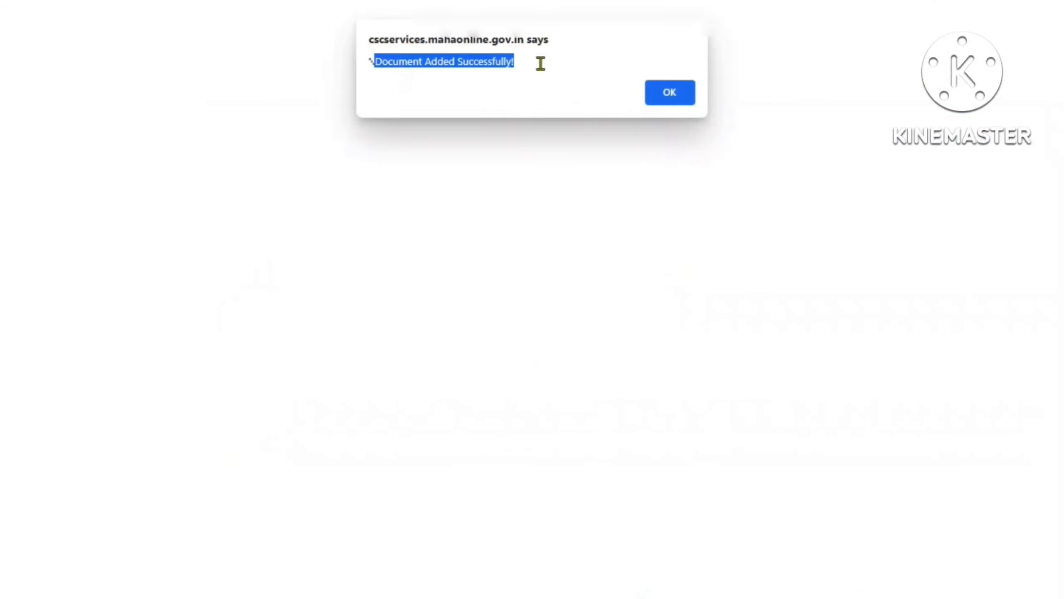
left_click(668, 92)
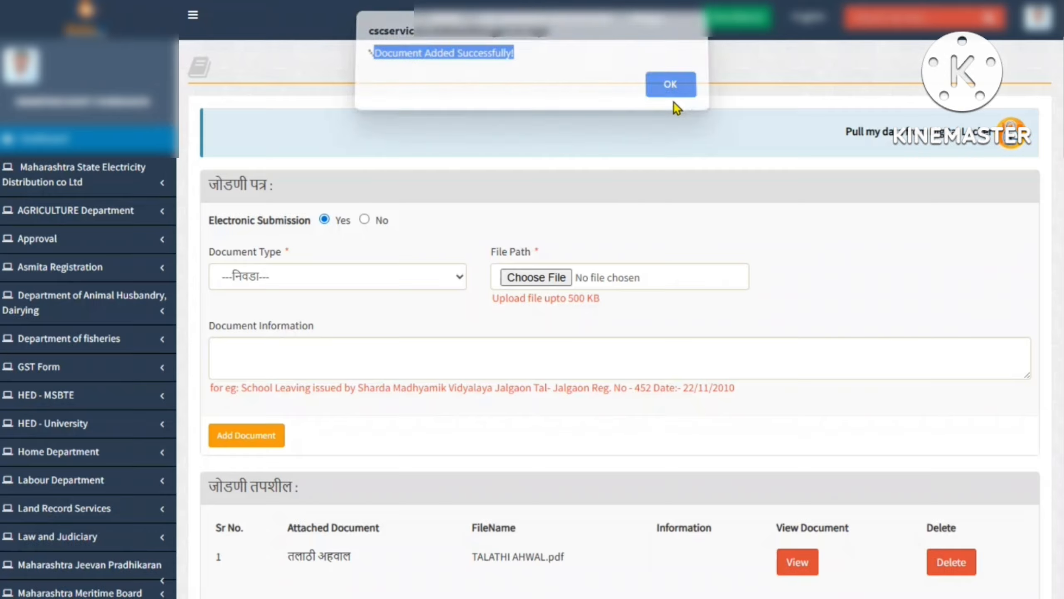
scroll(313, 474, "down", 2)
left_click_drag(289, 435, 353, 436)
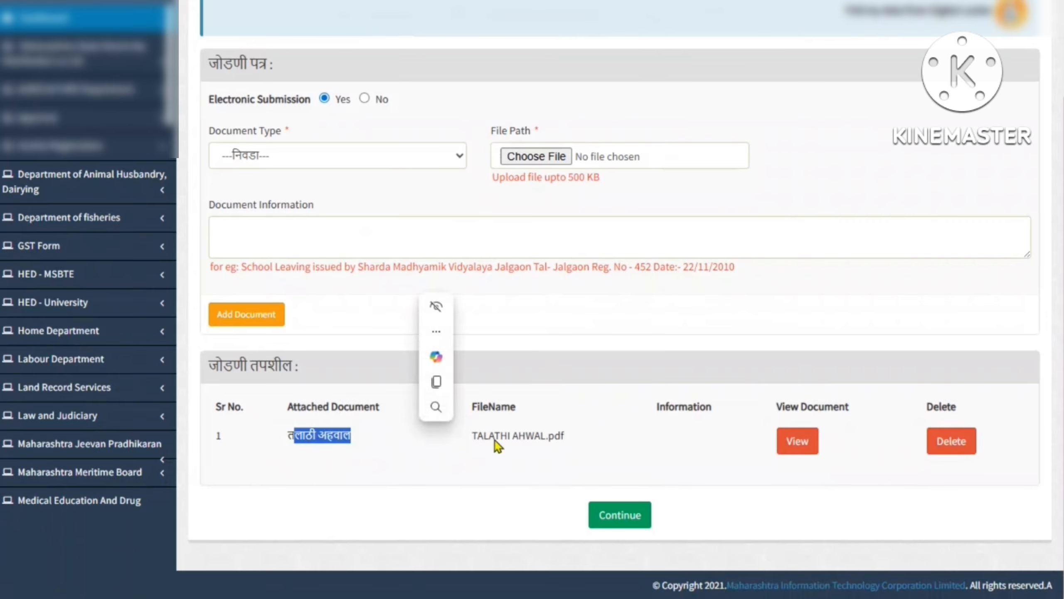
left_click_drag(495, 436, 579, 454)
left_click(791, 411)
left_click_drag(792, 412, 879, 407)
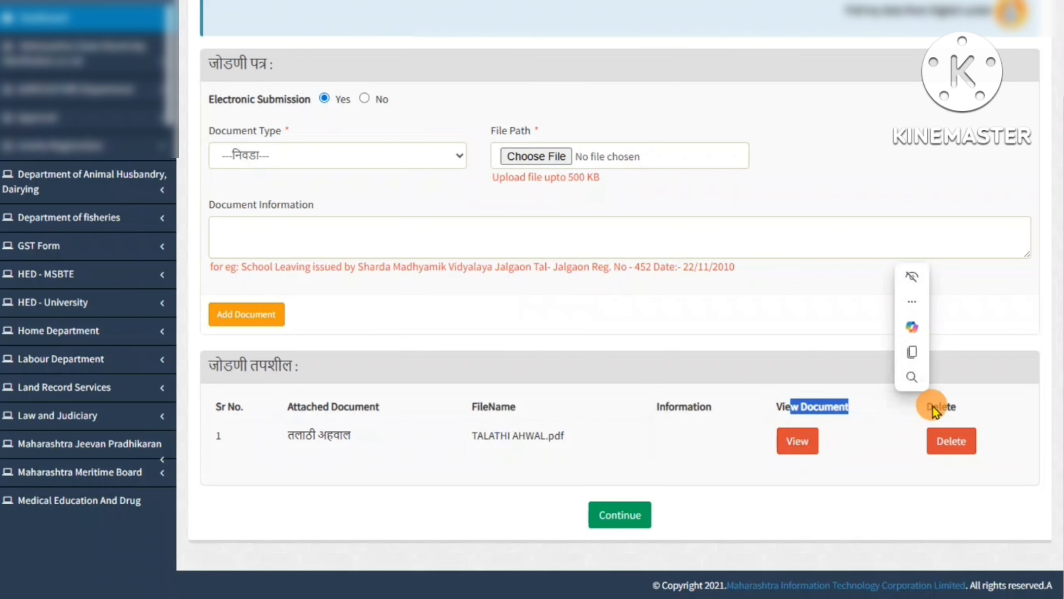
left_click_drag(933, 406, 956, 407)
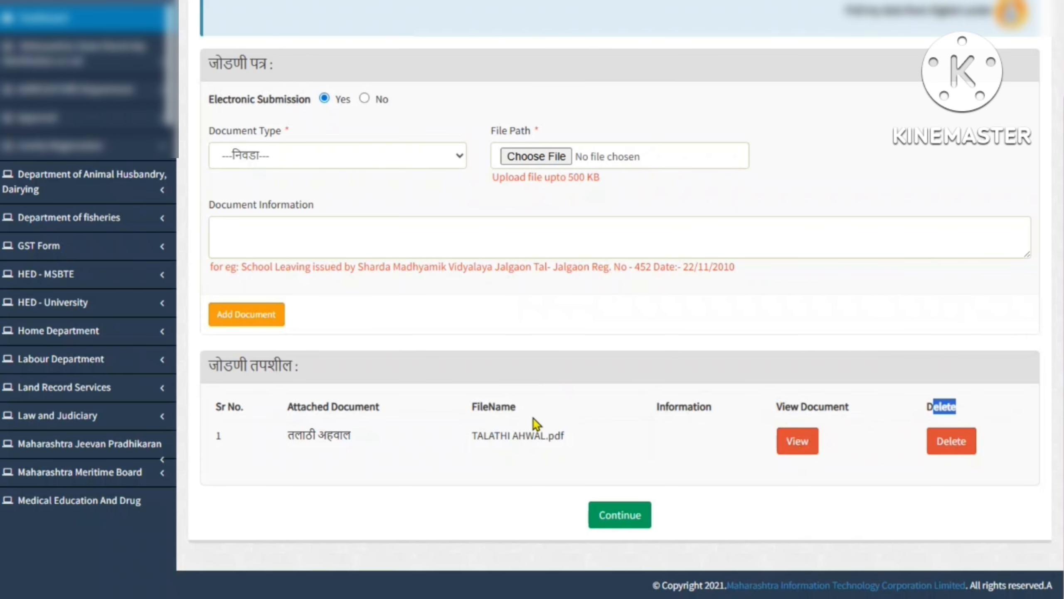
Attach DECLARATION.pdf as the स्वघोषणं पत्र document
scroll(534, 418, "up", 3)
left_click_drag(214, 251, 288, 252)
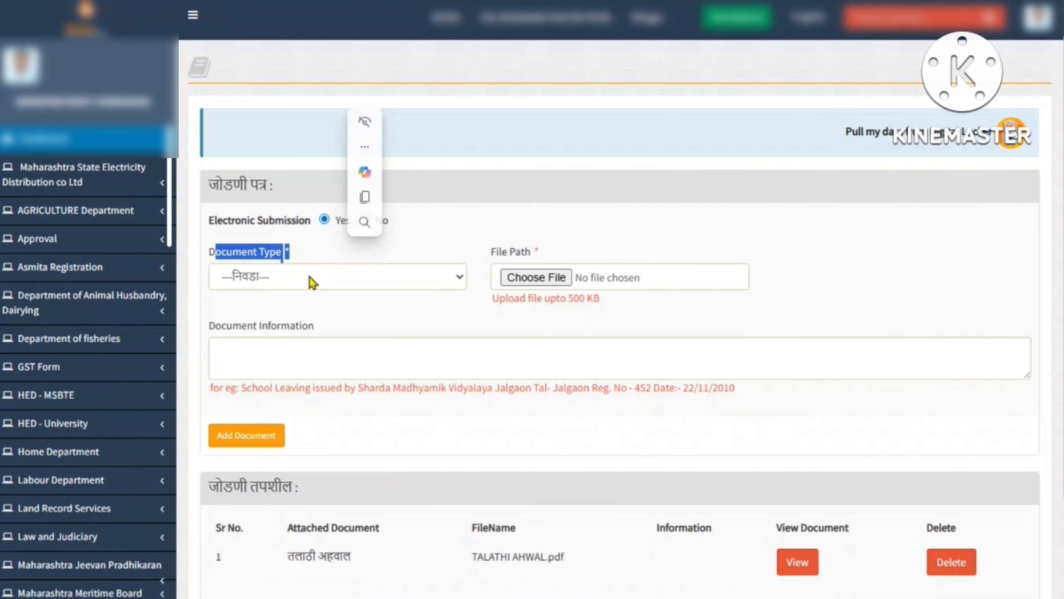
left_click(311, 281)
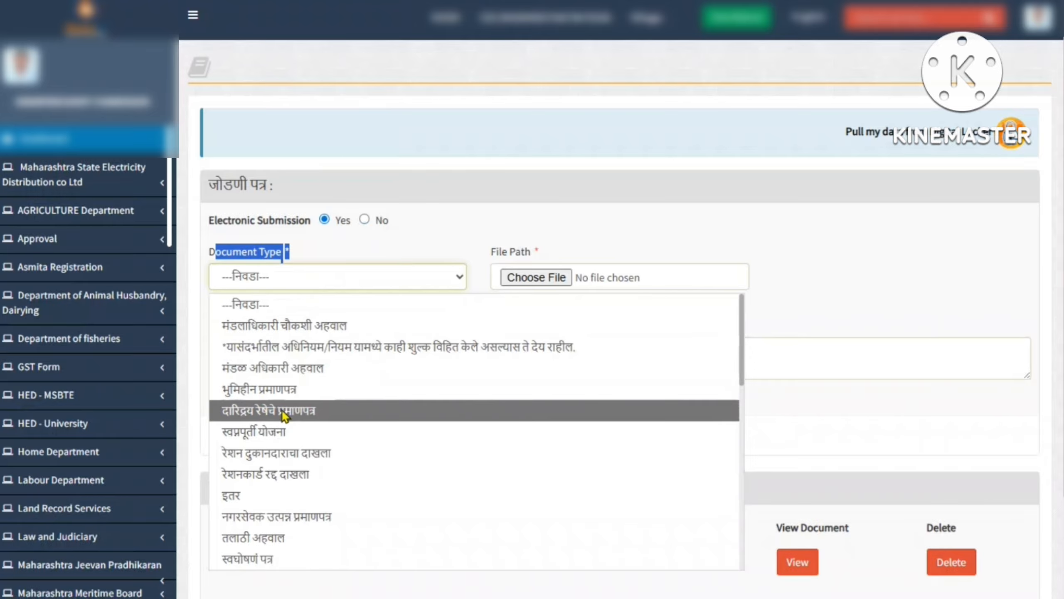
scroll(285, 419, "down", 2)
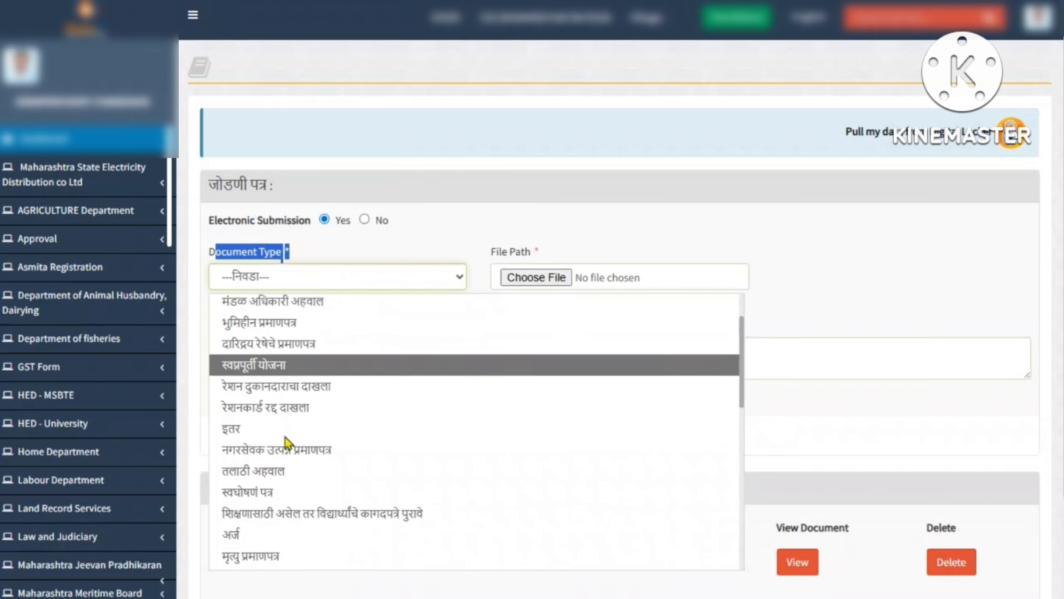
left_click(266, 478)
left_click_drag(492, 254, 532, 283)
left_click(532, 278)
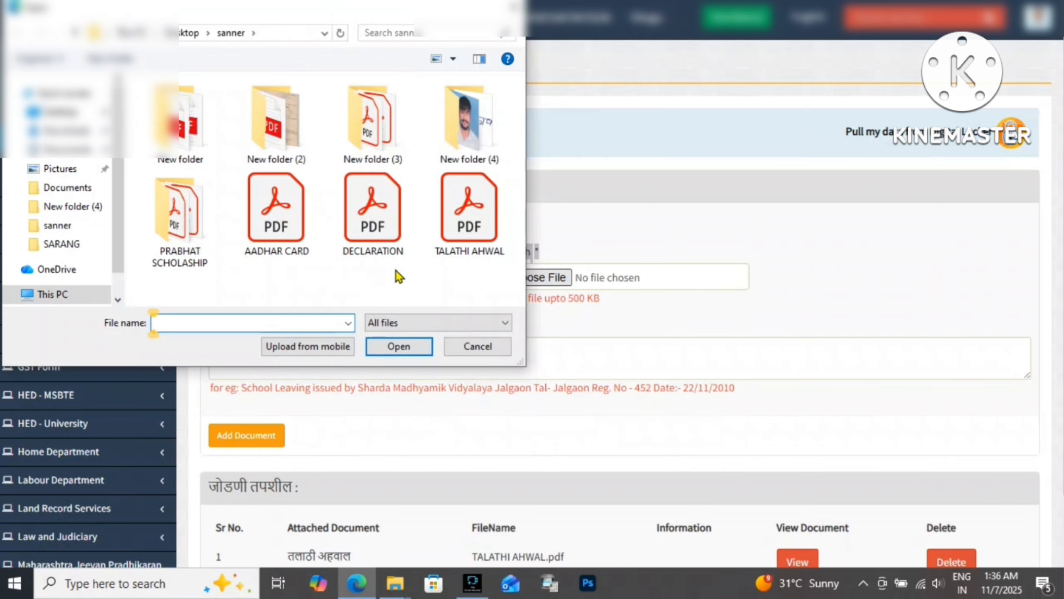
double_click(372, 207)
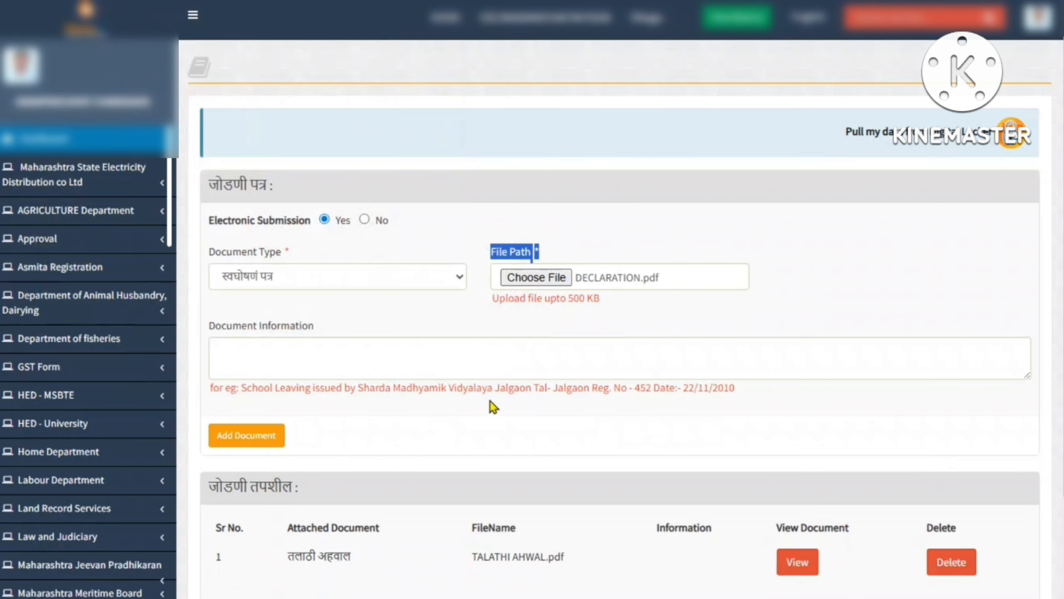
left_click(266, 440)
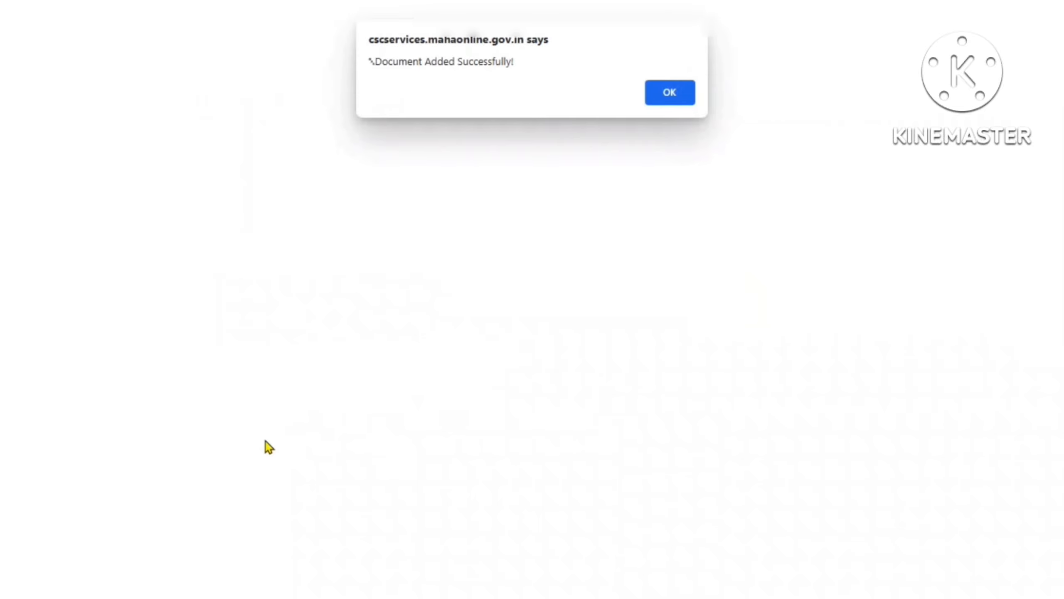
left_click(673, 93)
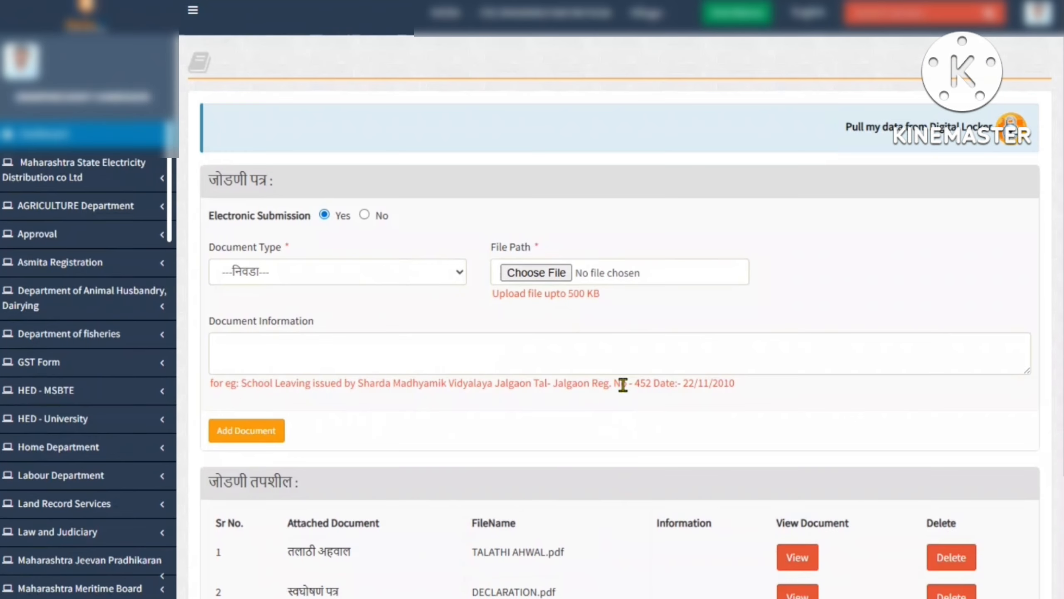
Attach AADHAR CARD.pdf as the आधार कार्ड document and continue to the photograph page
left_click(321, 264)
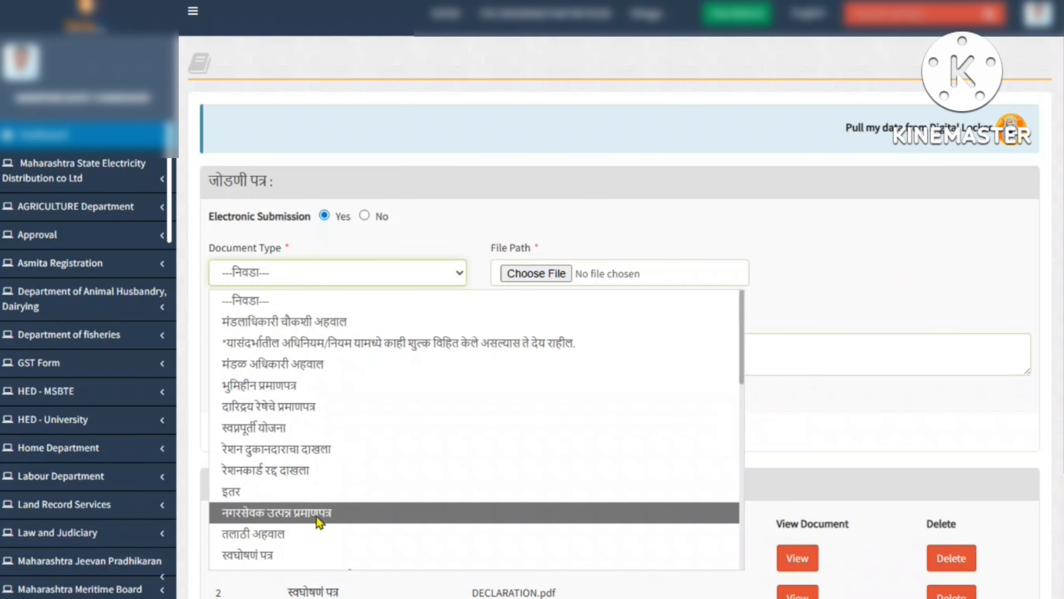
scroll(319, 519, "down", 2)
scroll(294, 503, "down", 5)
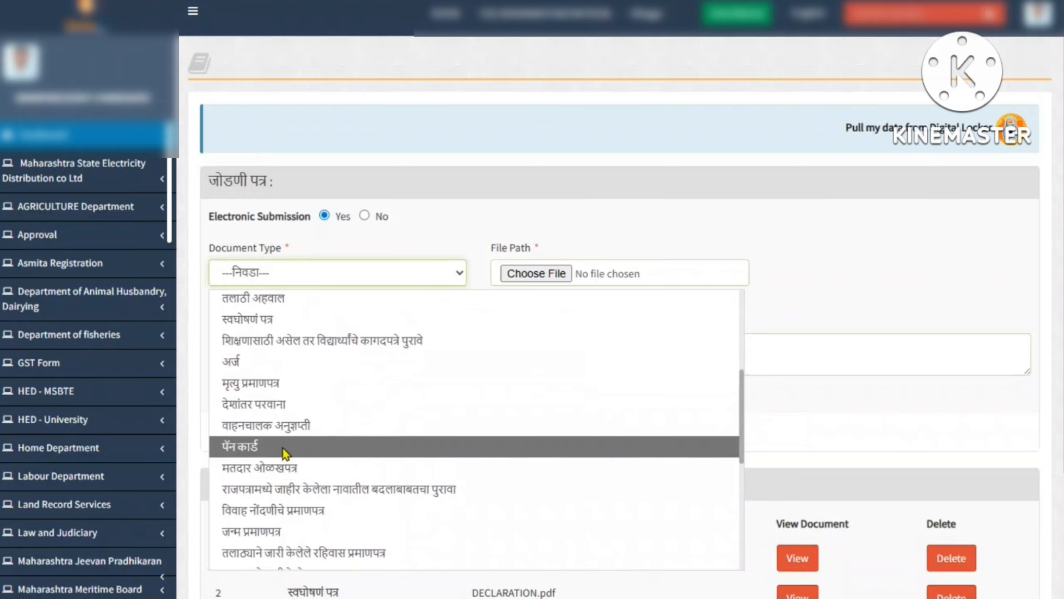
scroll(287, 449, "down", 5)
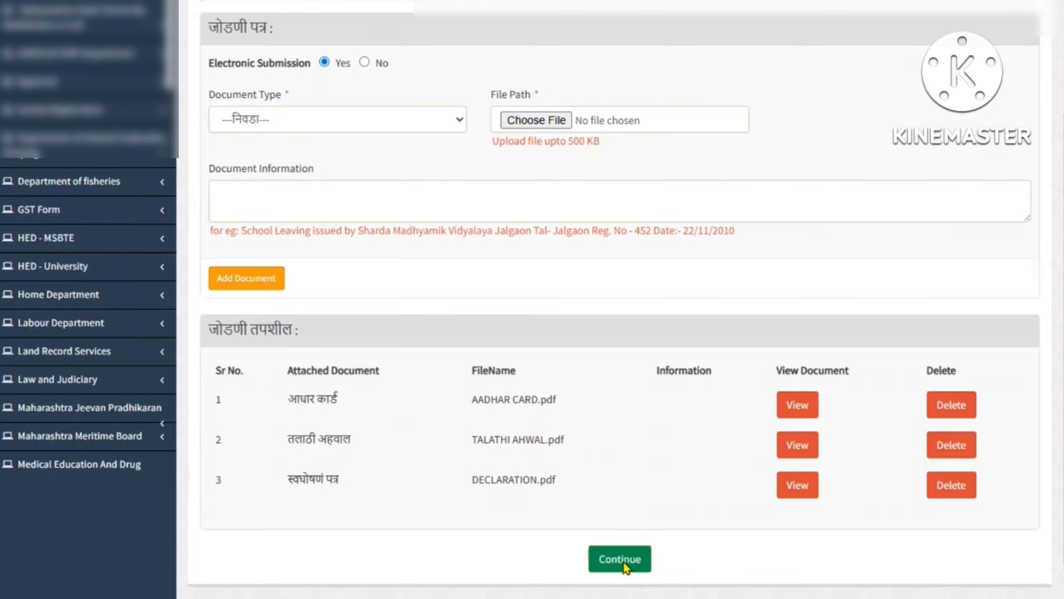
left_click(621, 559)
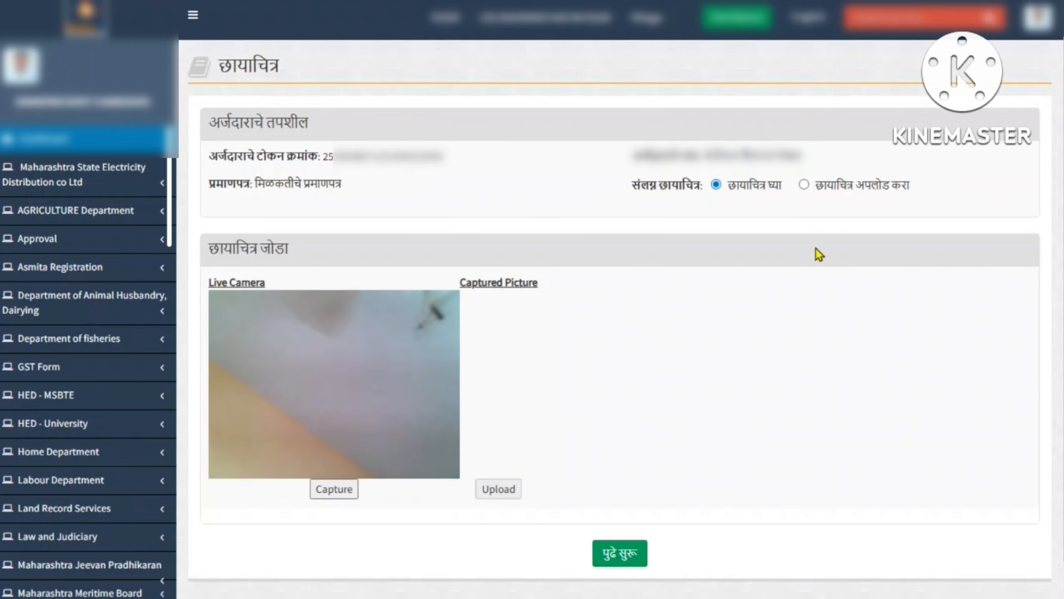
Choose 'छायाचित्र घ्या' and capture the applicant's photo from the live camera
left_click_drag(828, 185, 907, 186)
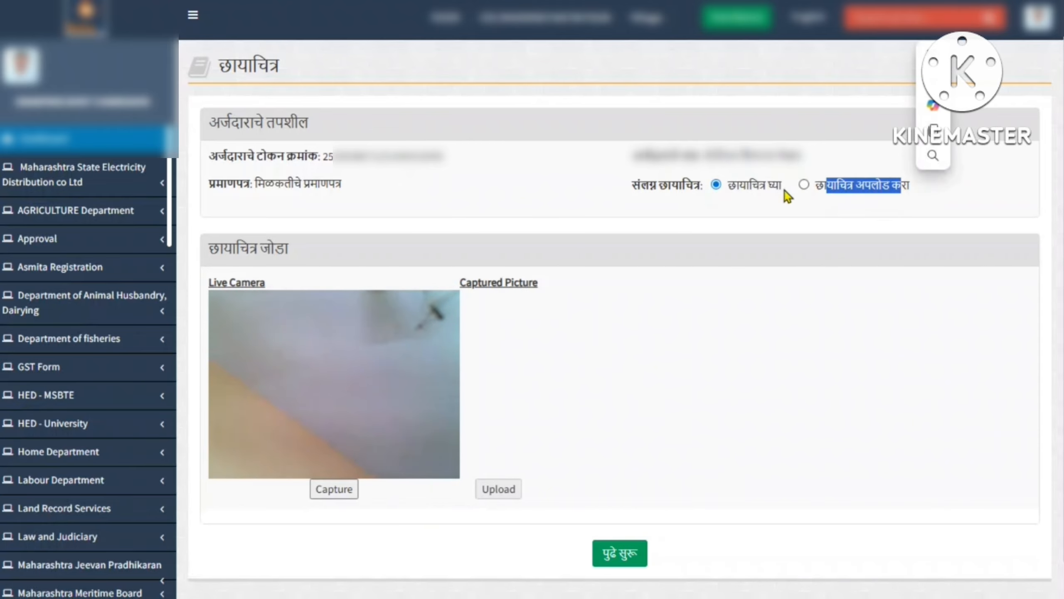
left_click_drag(729, 185, 909, 186)
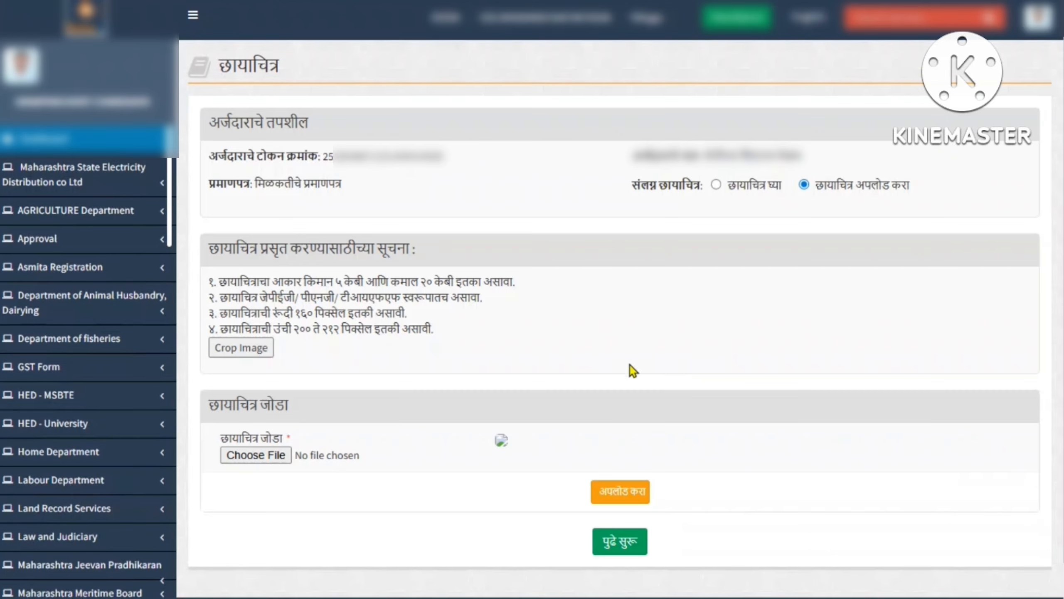
left_click_drag(229, 280, 473, 348)
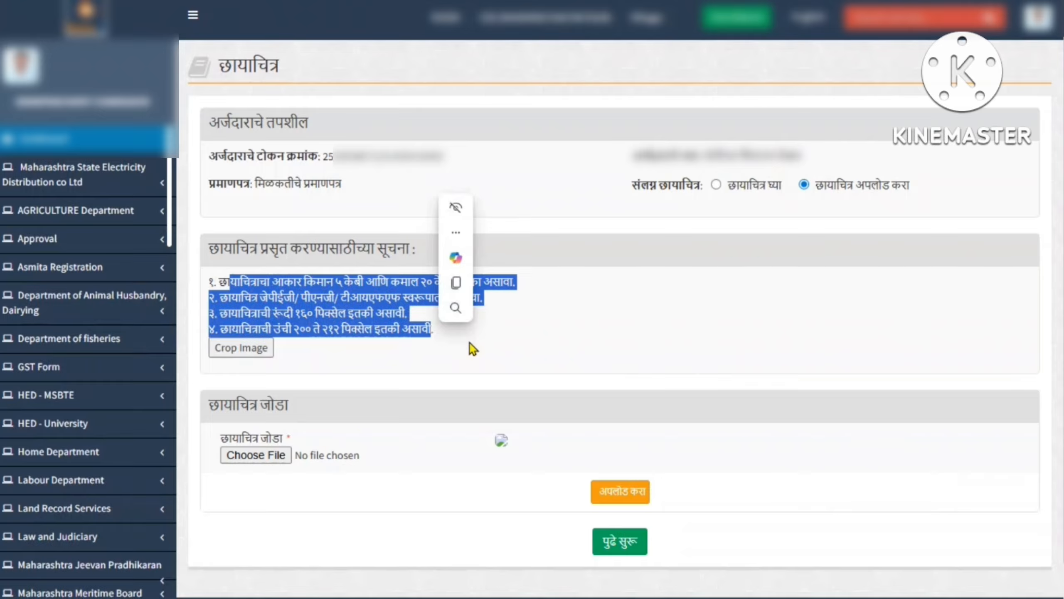
left_click(470, 348)
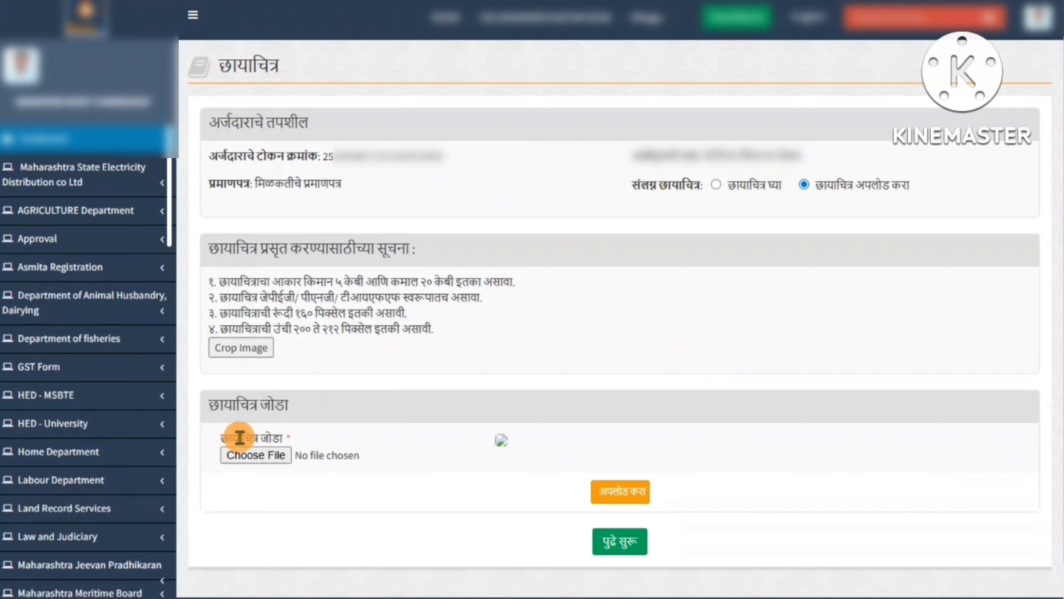
left_click_drag(233, 437, 283, 438)
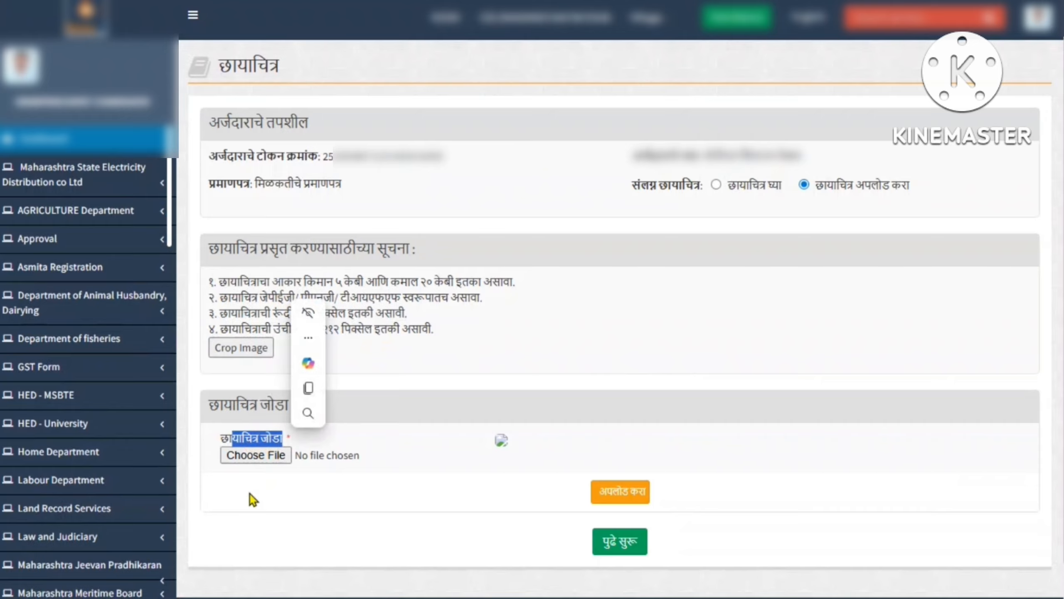
left_click(249, 494)
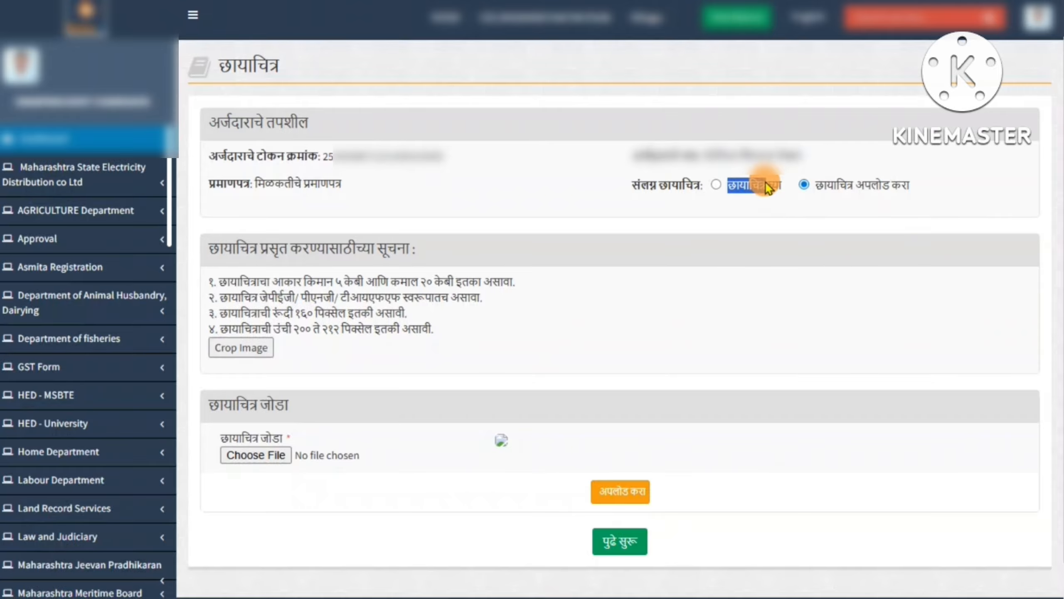
left_click_drag(765, 183, 759, 187)
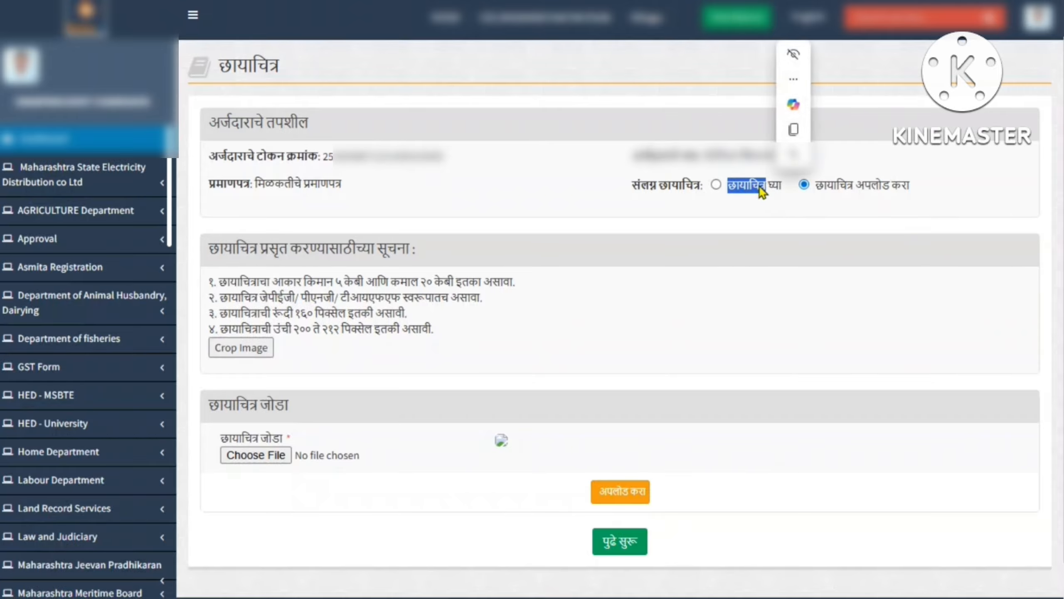
left_click(760, 186)
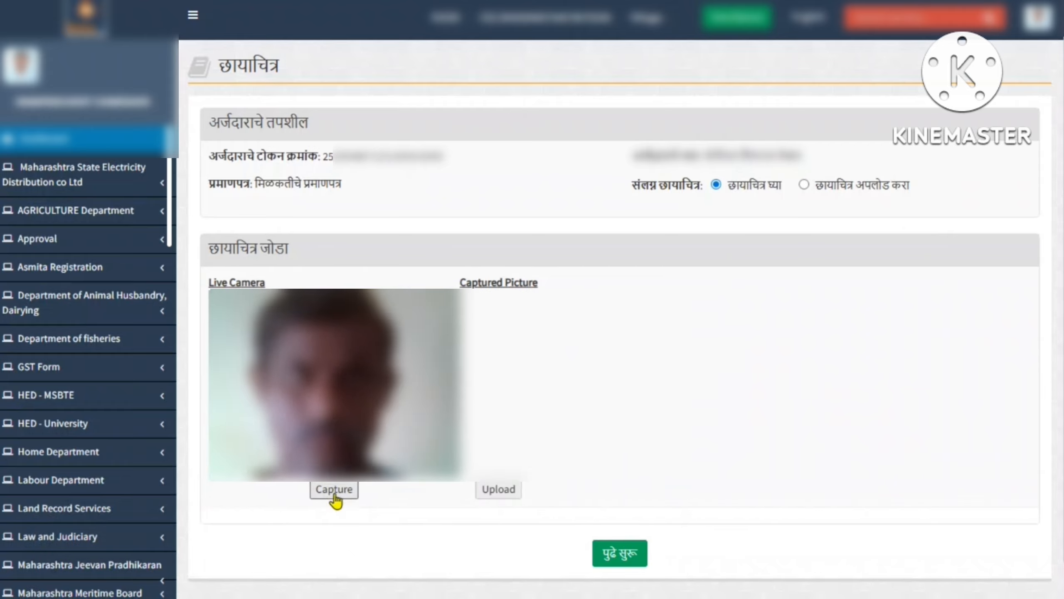
left_click(334, 490)
Upload the captured photo, confirm the upload alert, and continue to payment
left_click_drag(472, 282, 539, 284)
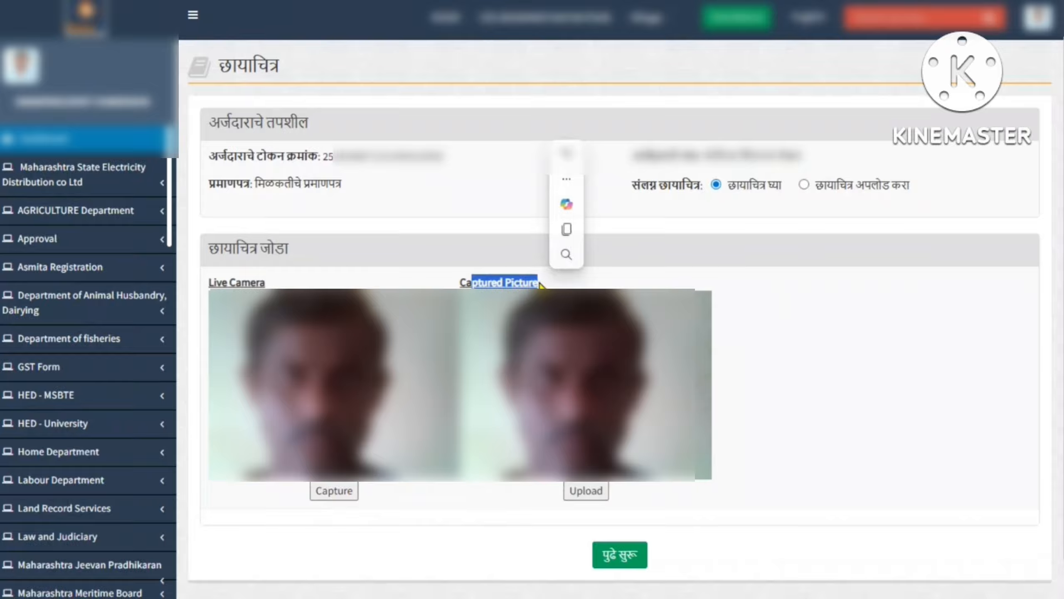
left_click(586, 491)
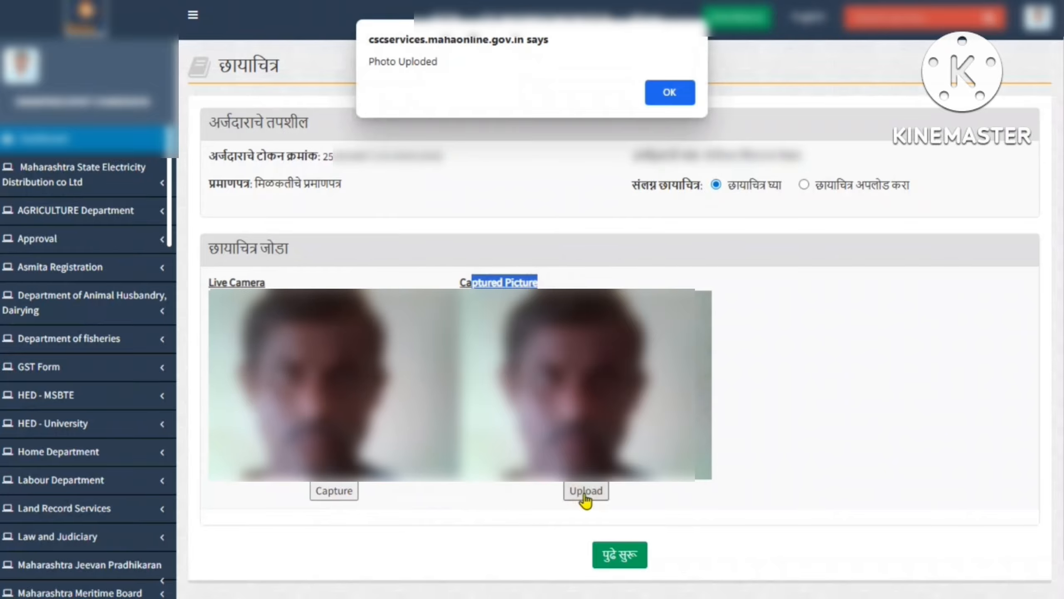
left_click_drag(385, 61, 598, 83)
left_click(679, 95)
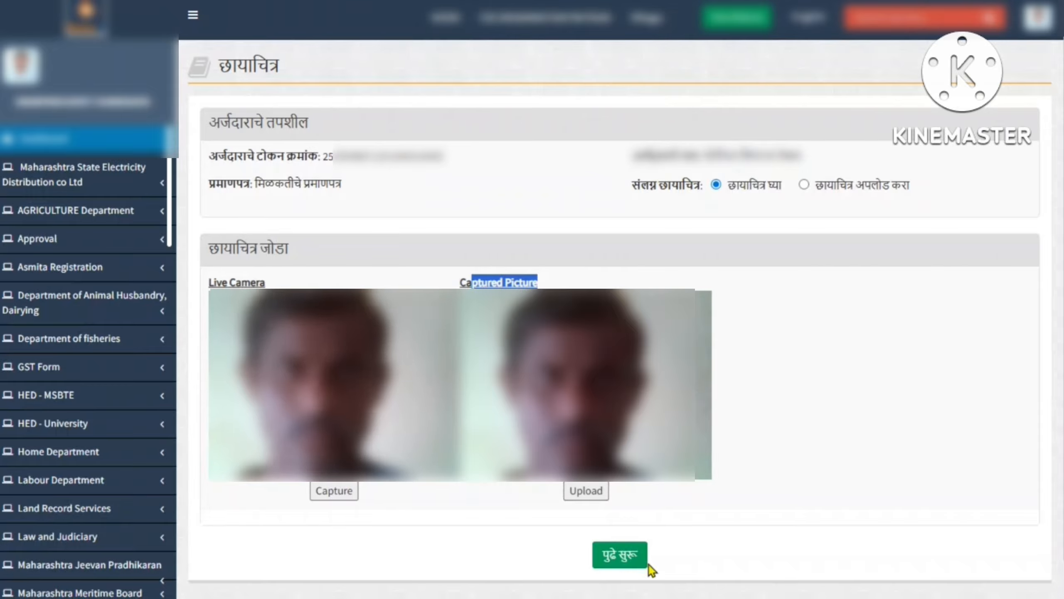
left_click(623, 559)
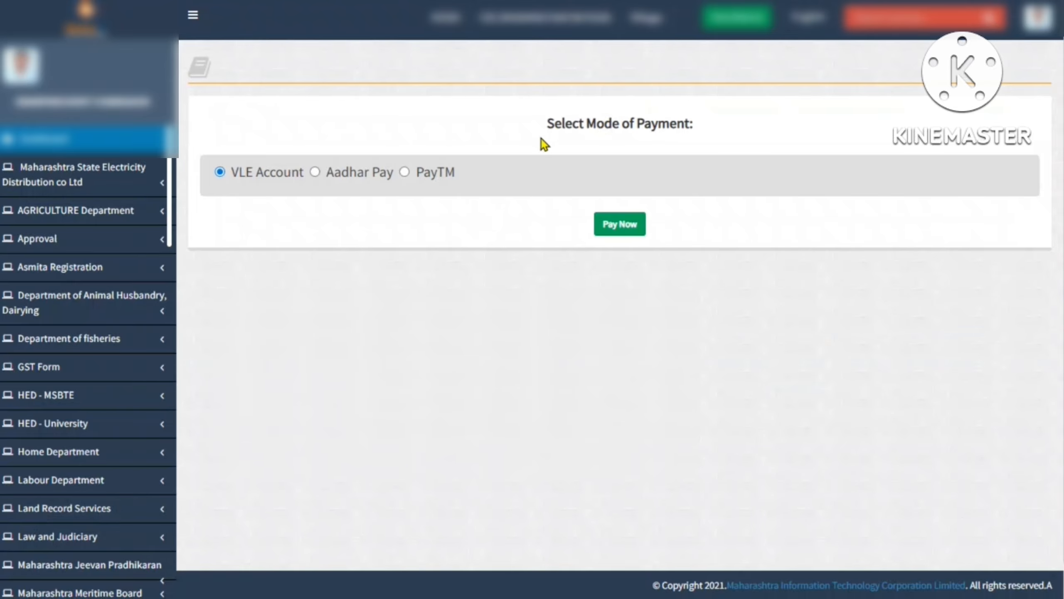
Keep VLE Account selected as the mode of payment
left_click_drag(573, 123, 693, 124)
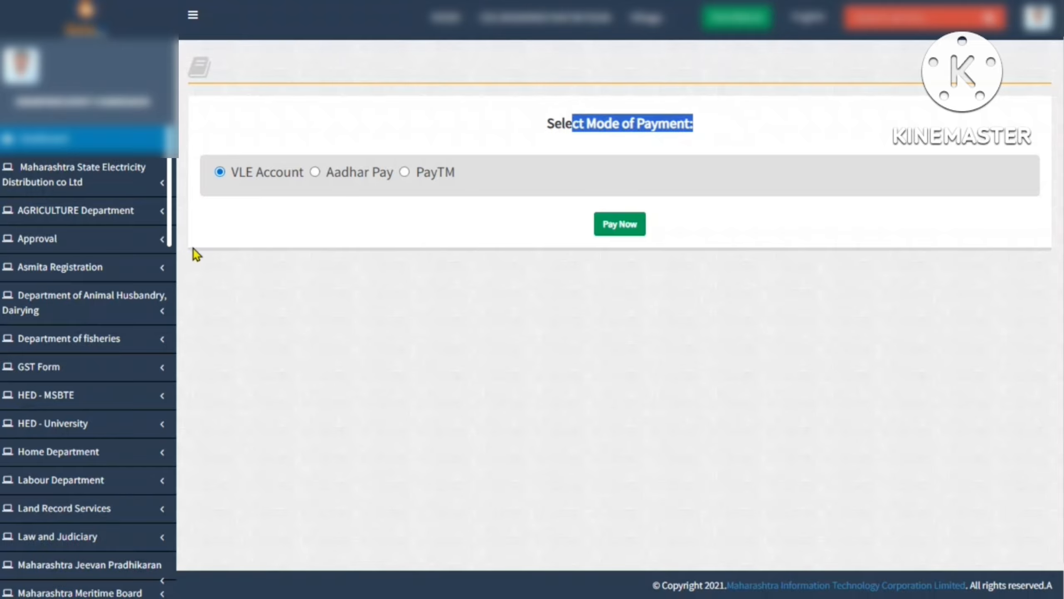
left_click_drag(234, 171, 485, 185)
left_click(443, 280)
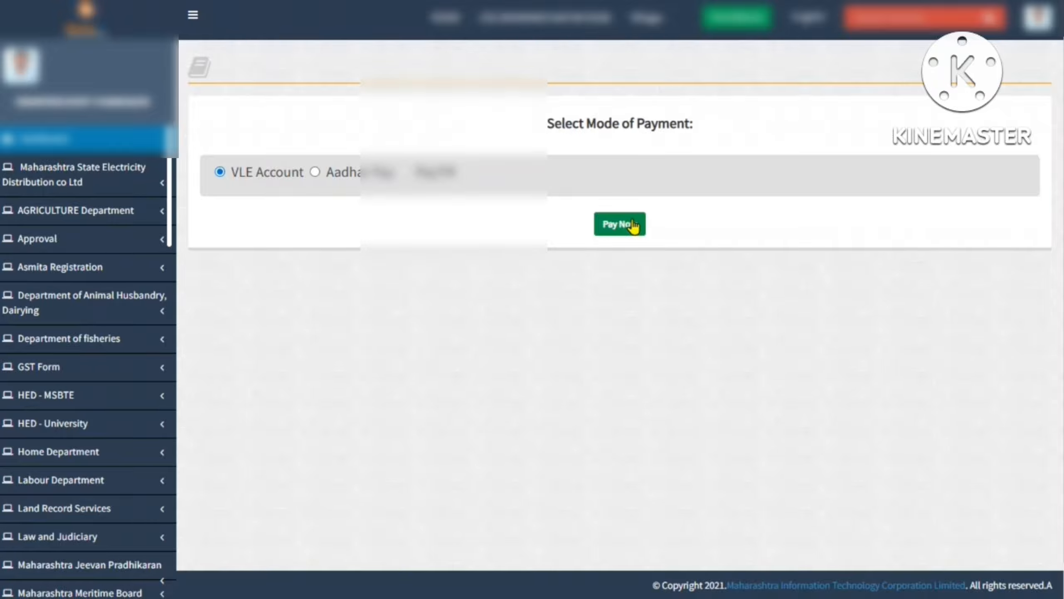
Pay the ₹69.00 fee from the VLE account, entering the account password and submitting
left_click(621, 225)
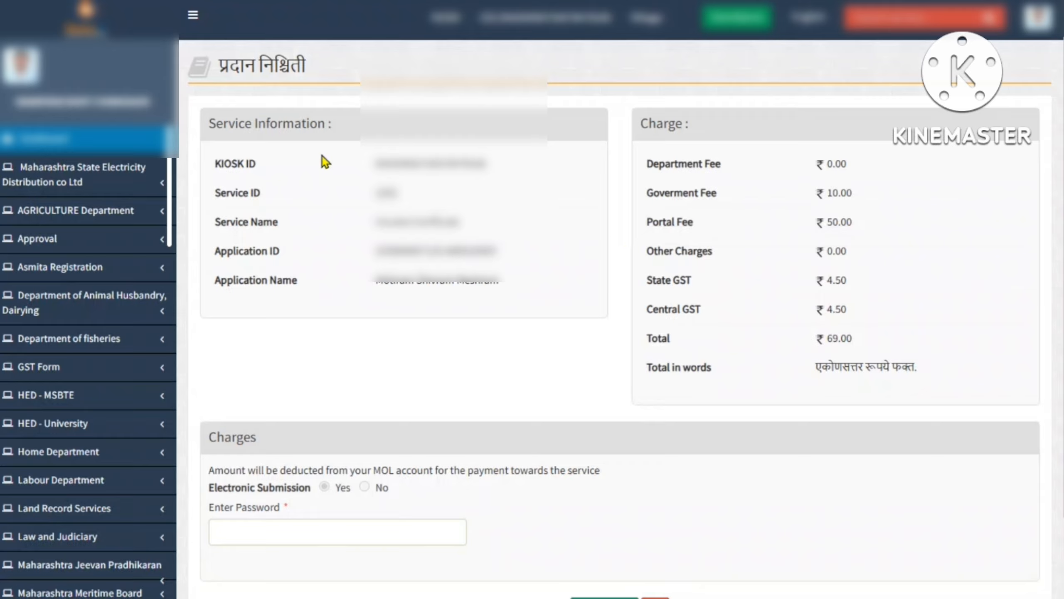
left_click_drag(235, 123, 564, 242)
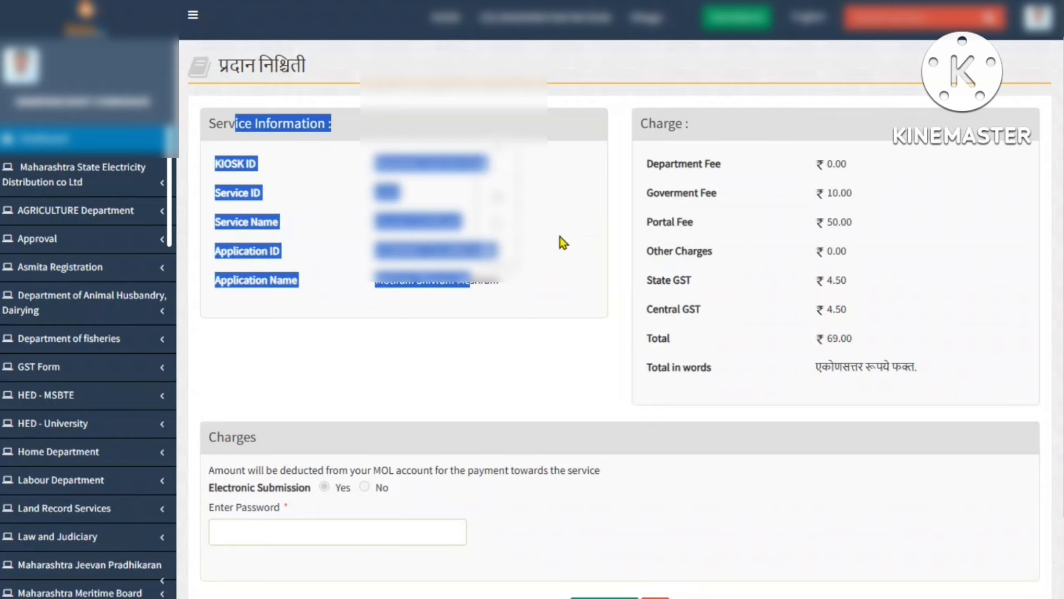
left_click_drag(656, 123, 724, 421)
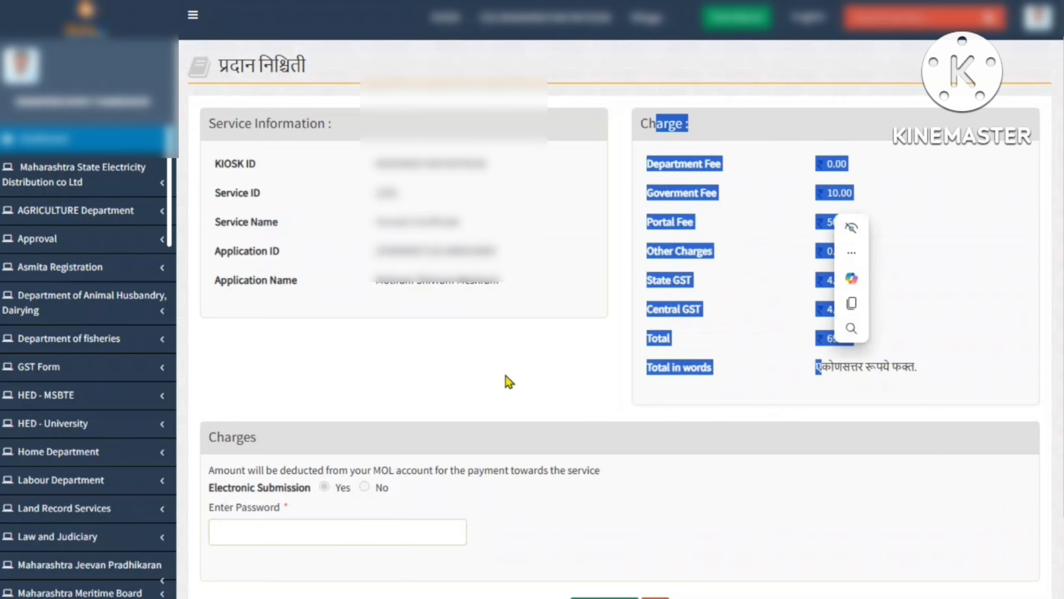
left_click(312, 409)
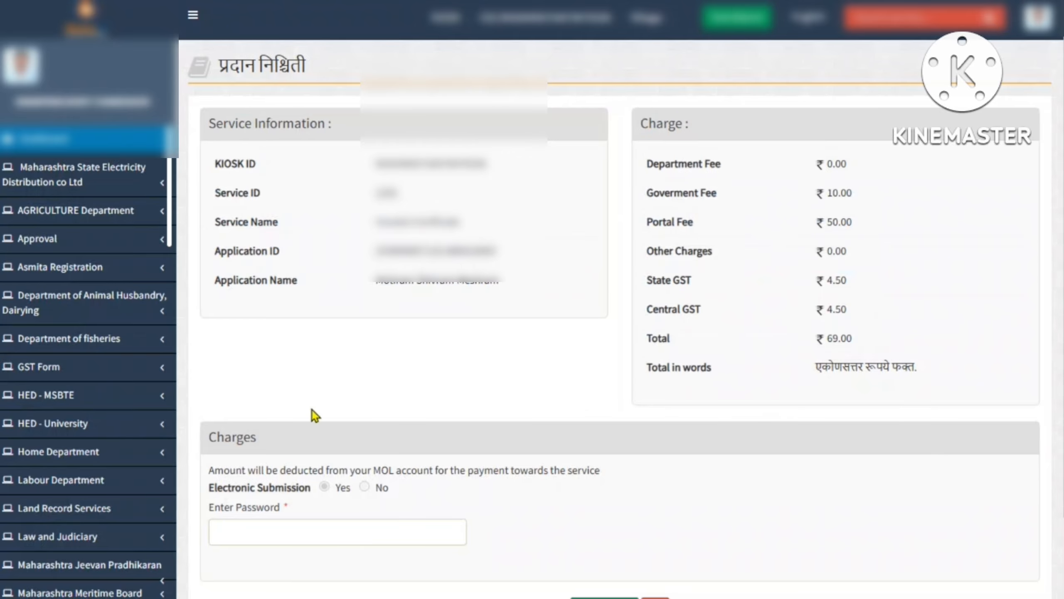
left_click_drag(215, 435, 300, 551)
left_click(257, 542)
left_click(251, 531)
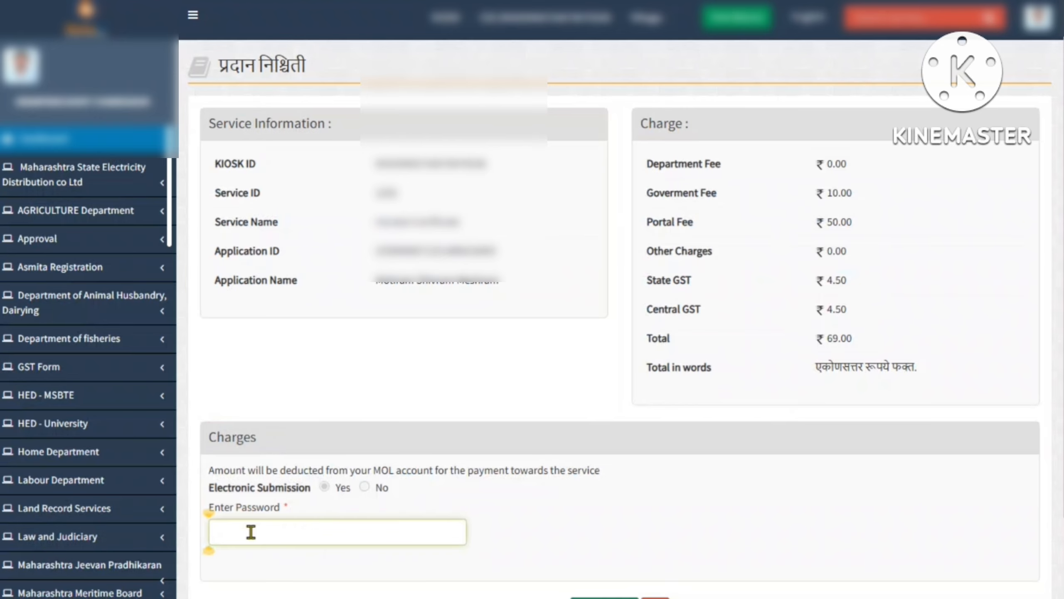
type("••••••••")
scroll(583, 516, "down", 2)
left_click(597, 517)
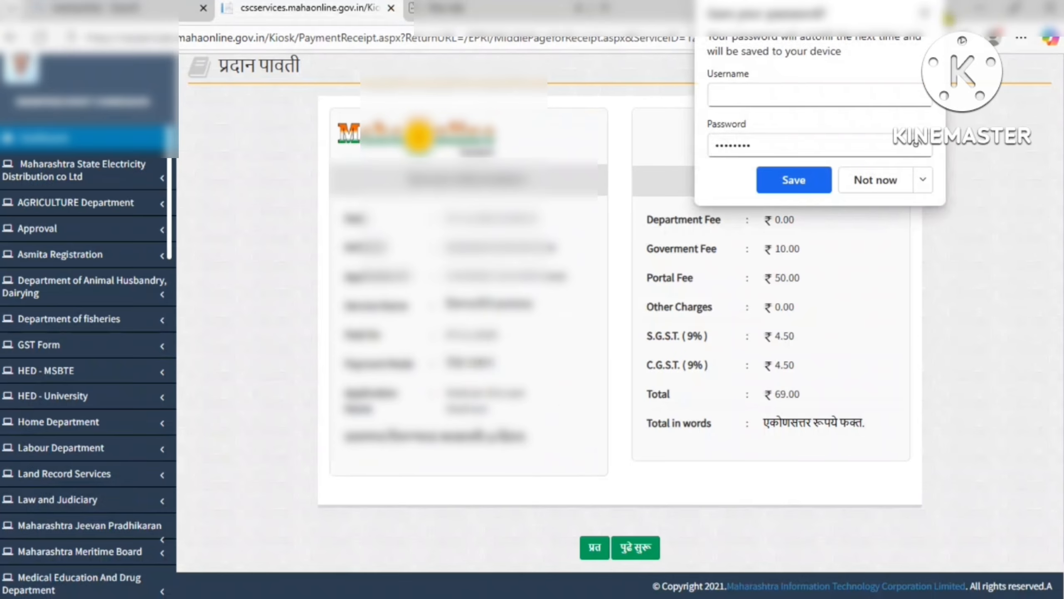
View the ₹69.00 payment receipt fullscreen, preview its print, then proceed to the acknowledgement
key("F11")
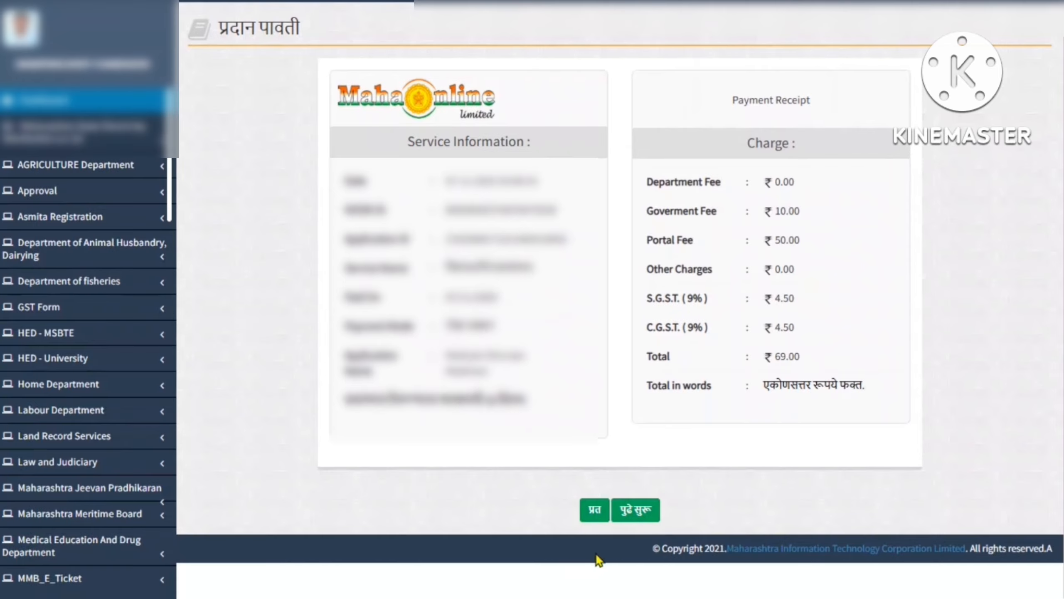
left_click(594, 509)
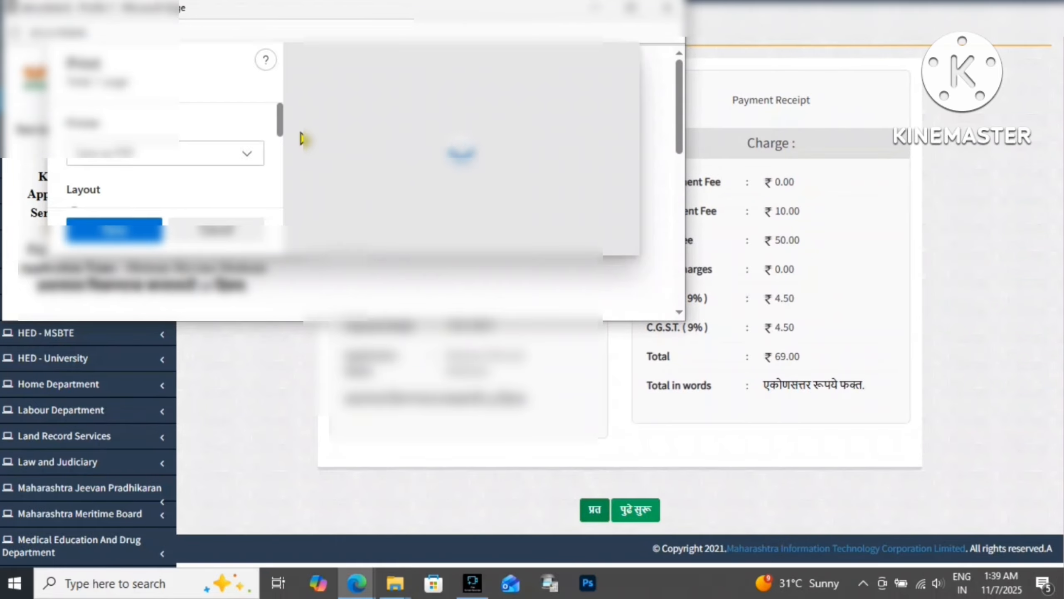
scroll(498, 164, "up", 3)
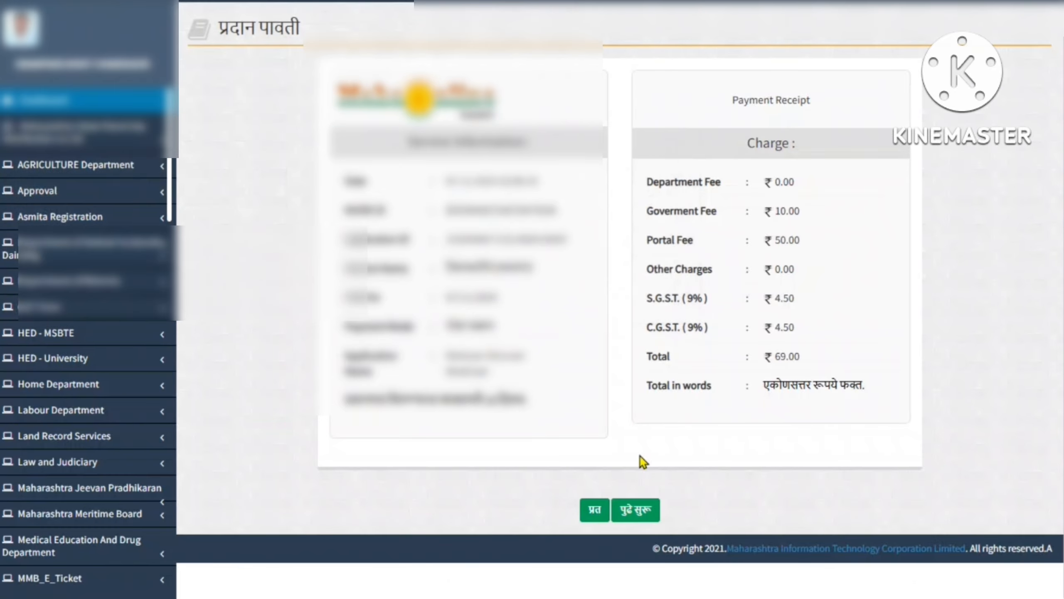
left_click(641, 512)
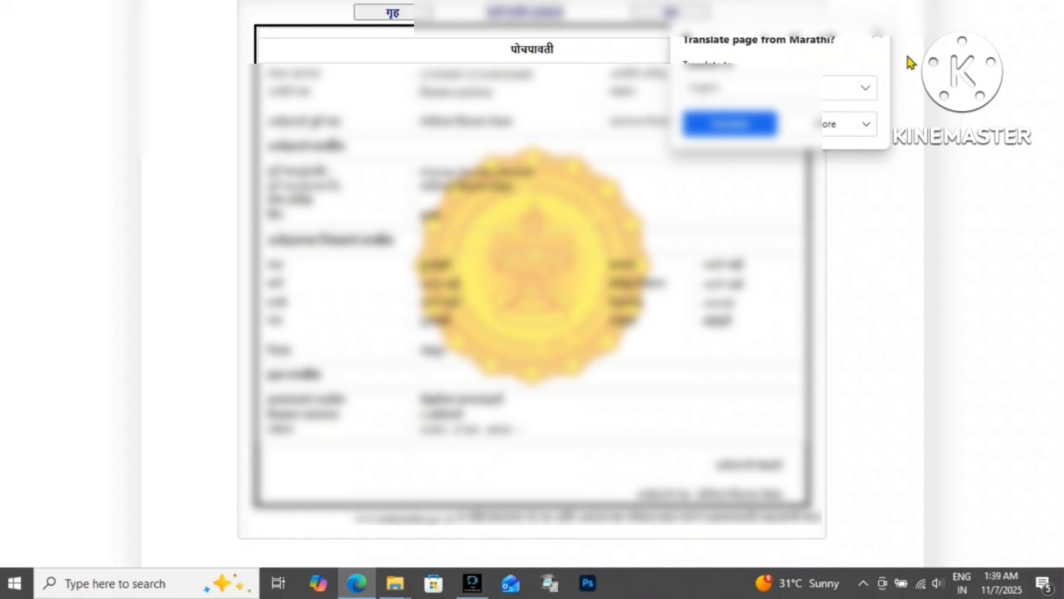
Print the पोचपावती acknowledgement receipt using Save as PDF, then exit fullscreen
left_click(879, 37)
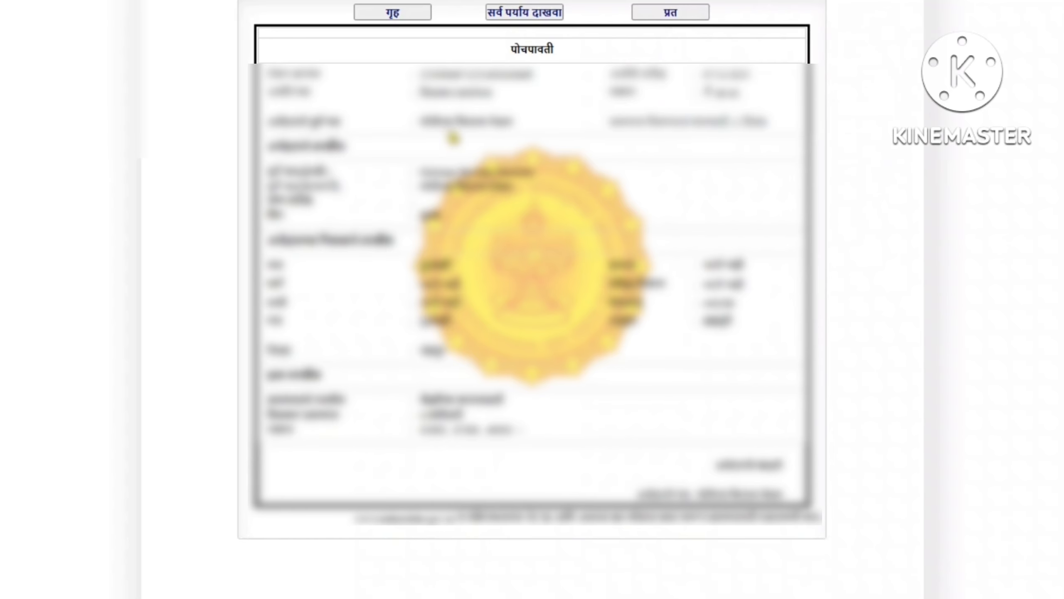
left_click_drag(431, 158, 672, 401)
left_click(673, 402)
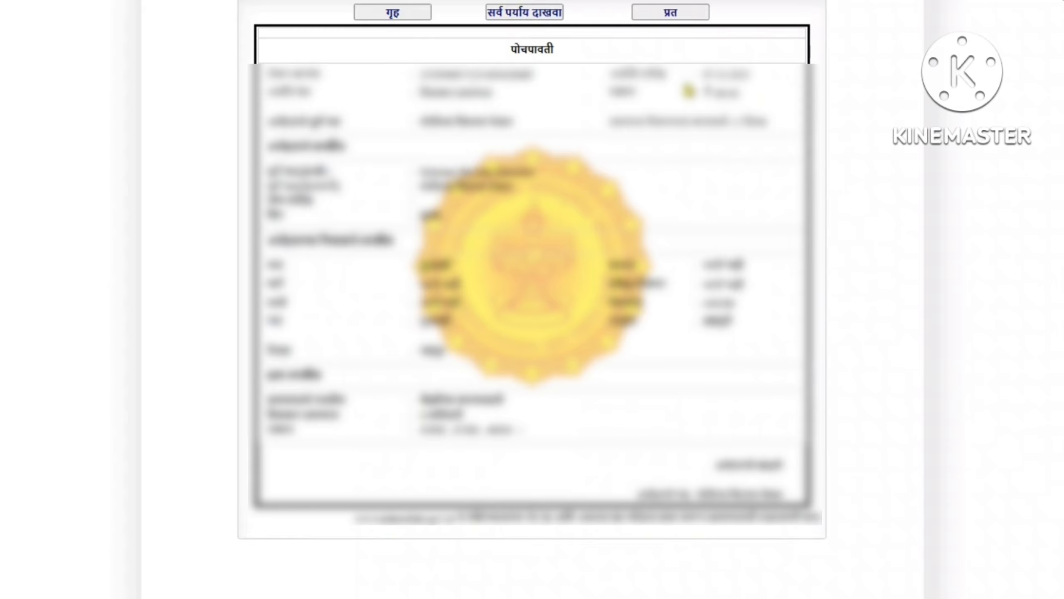
left_click(670, 14)
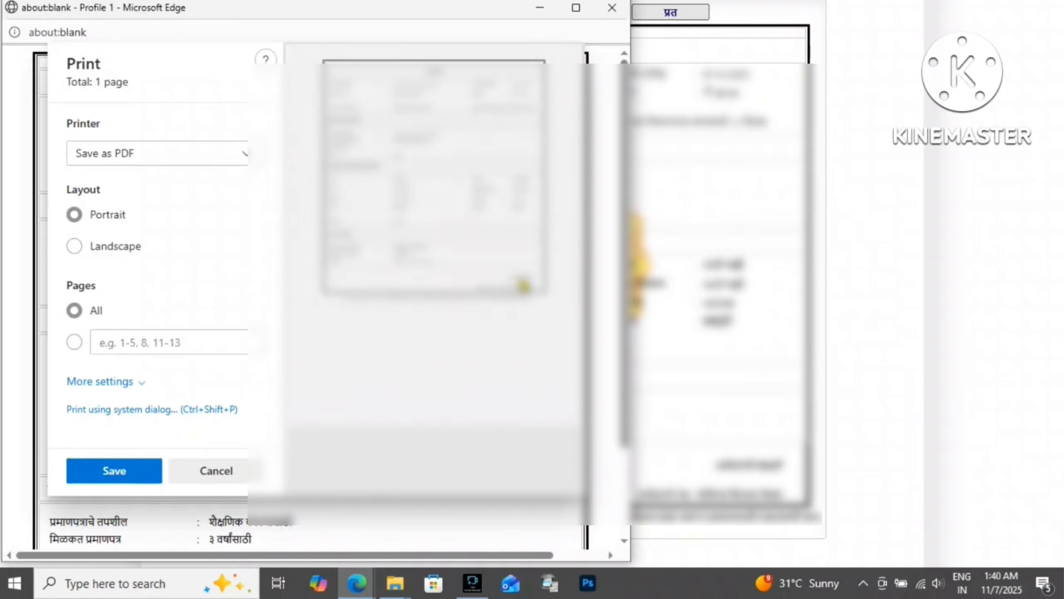
left_click(177, 166)
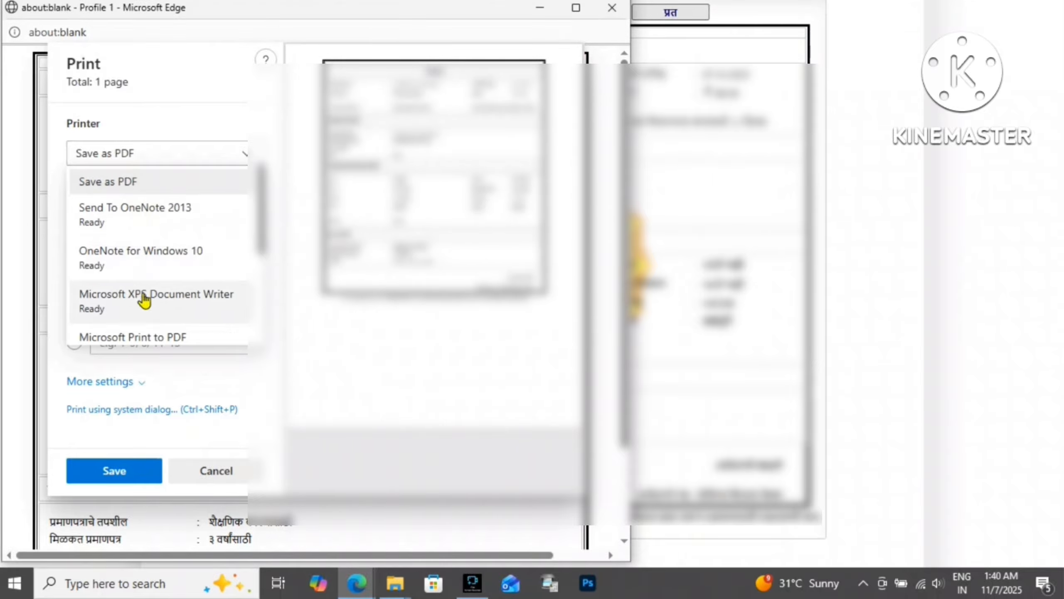
left_click(376, 231)
left_click(612, 8)
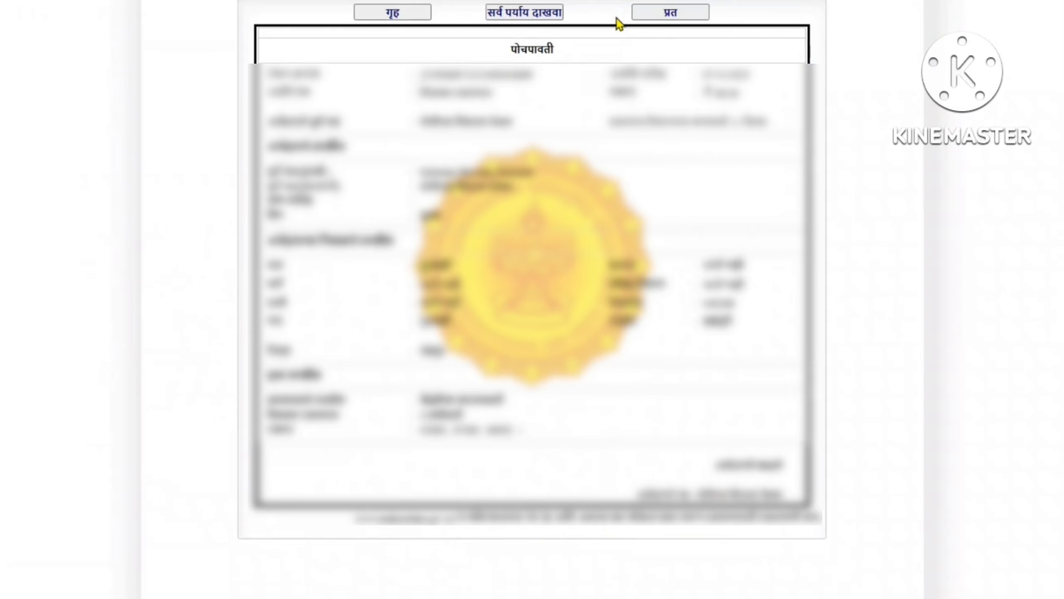
key("F11")
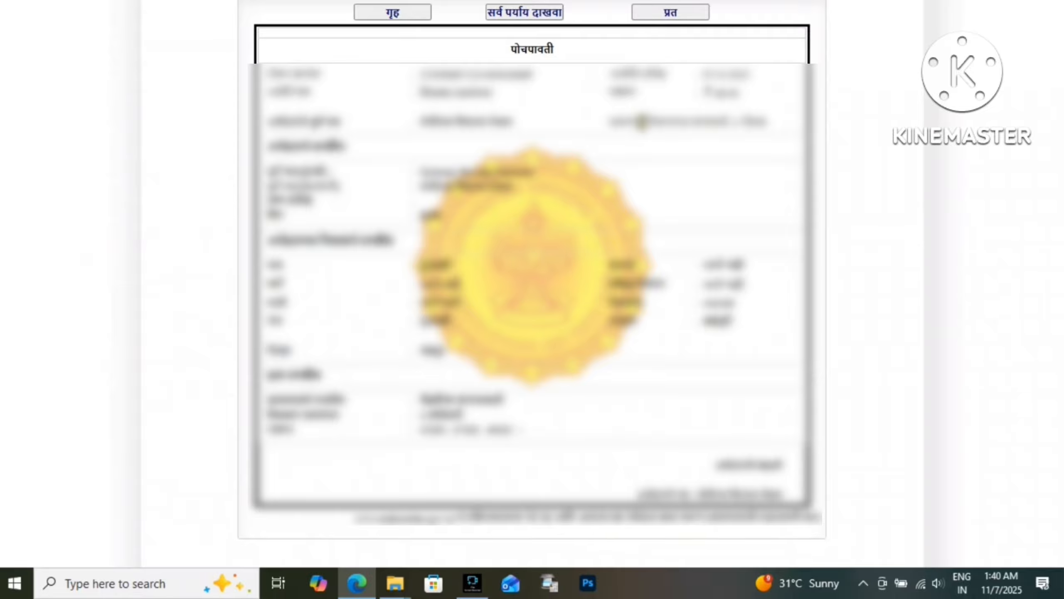